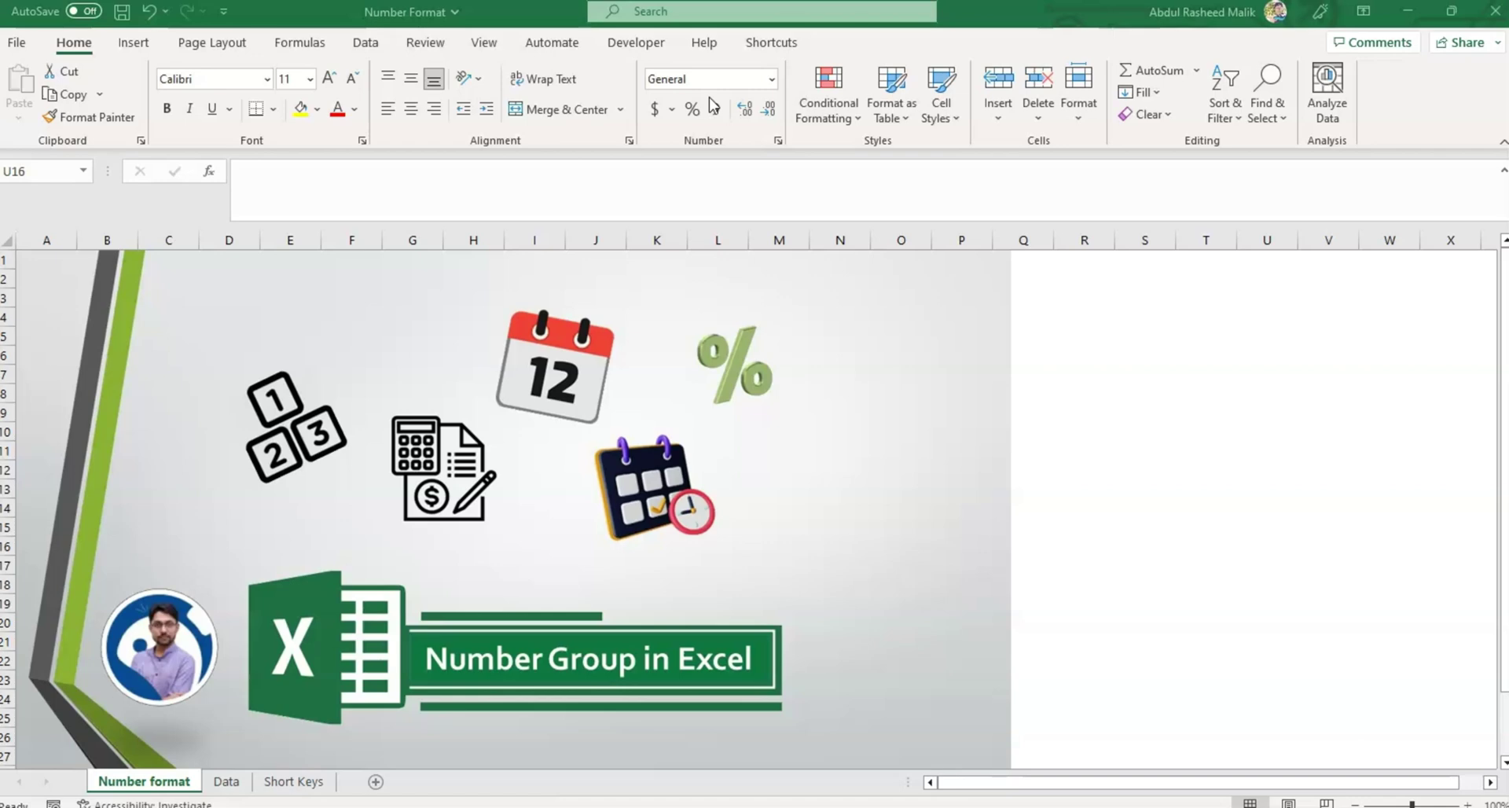
Preview the number format list, then switch to the Data sheet.
{"action": "left_click", "coordinate": [770, 79]}
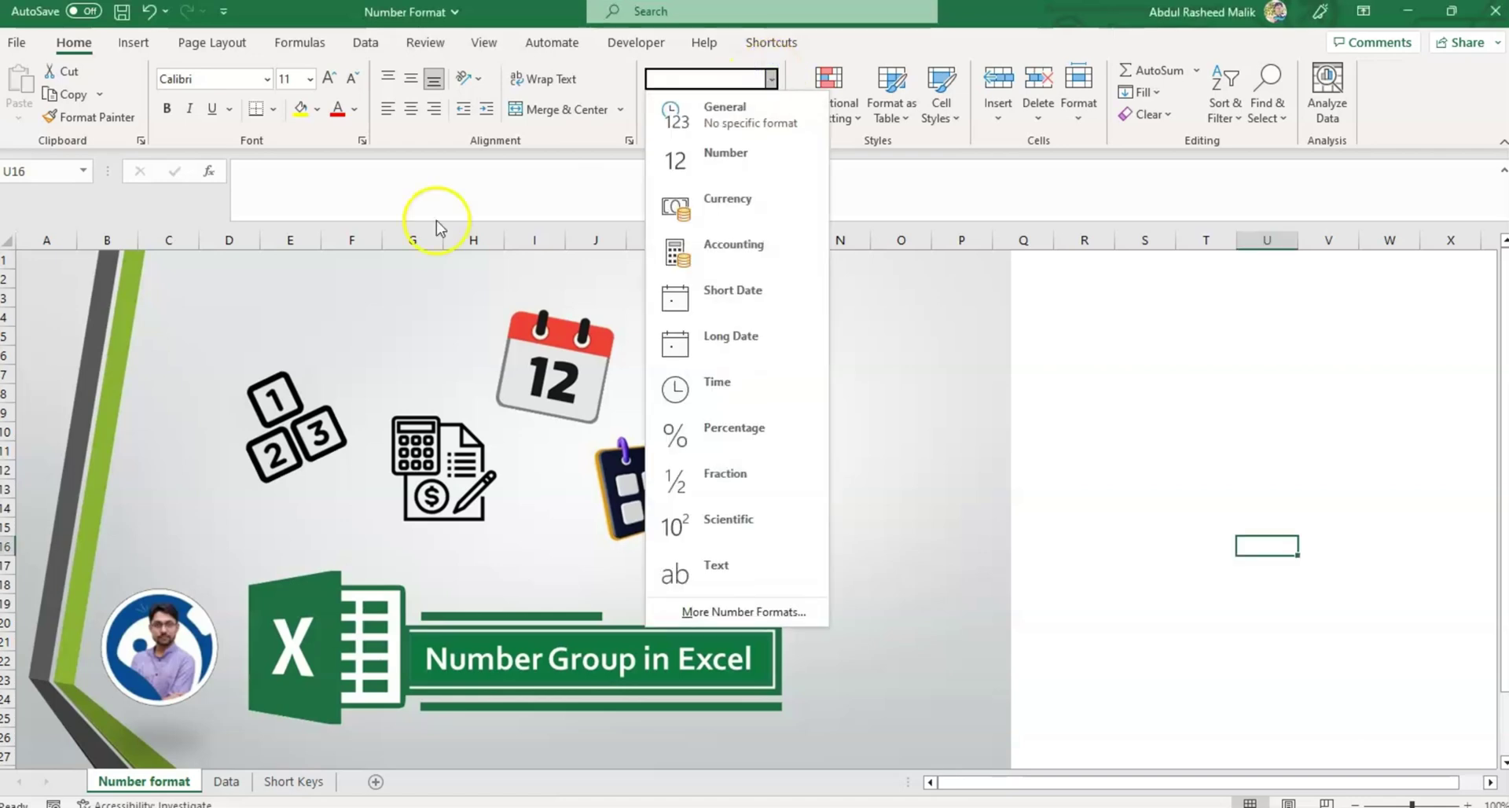
{"action": "left_click", "coordinate": [226, 781]}
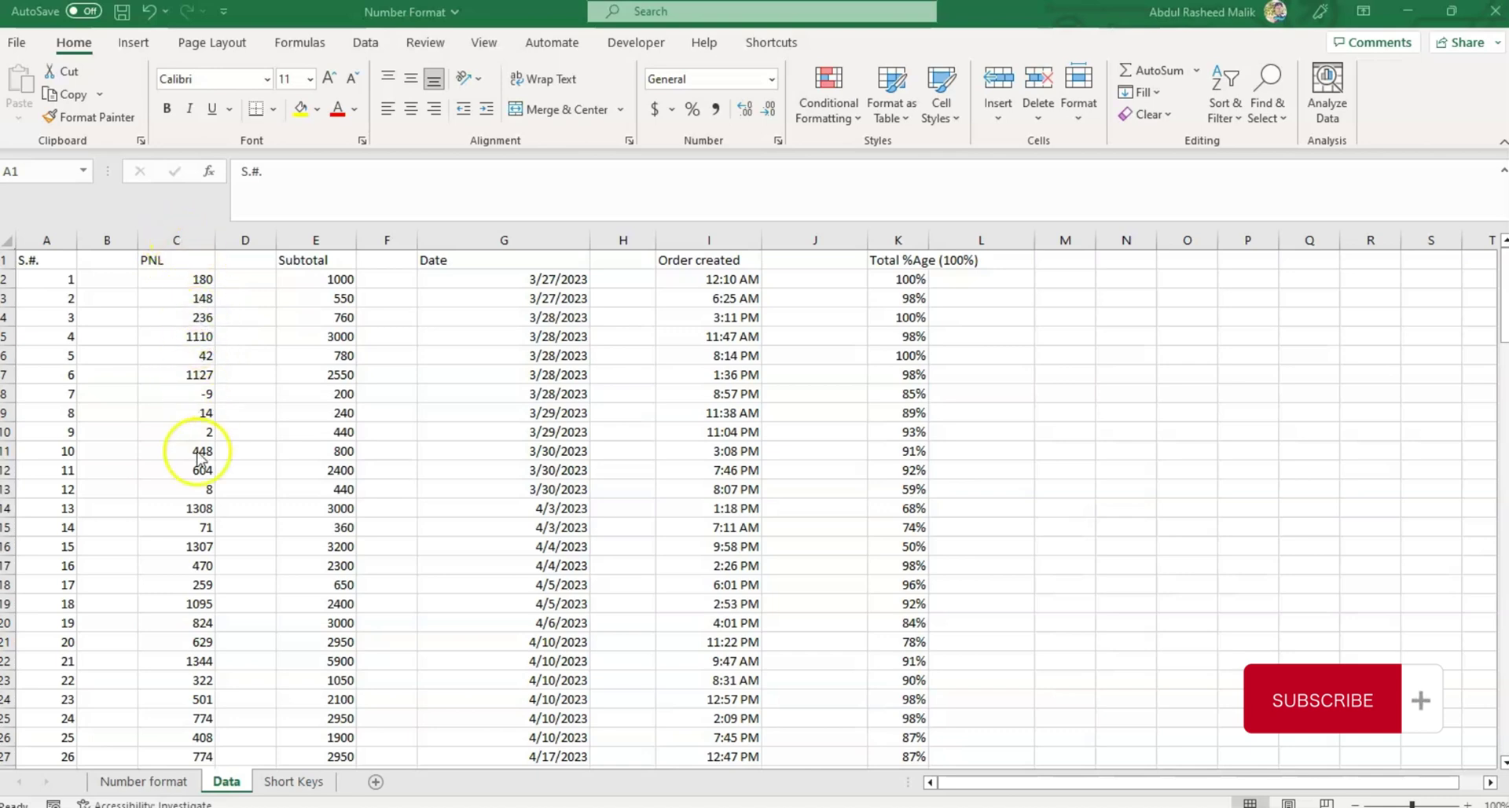
Apply Number format to PNL column C and adjust its decimal places.
{"action": "left_click", "coordinate": [176, 240]}
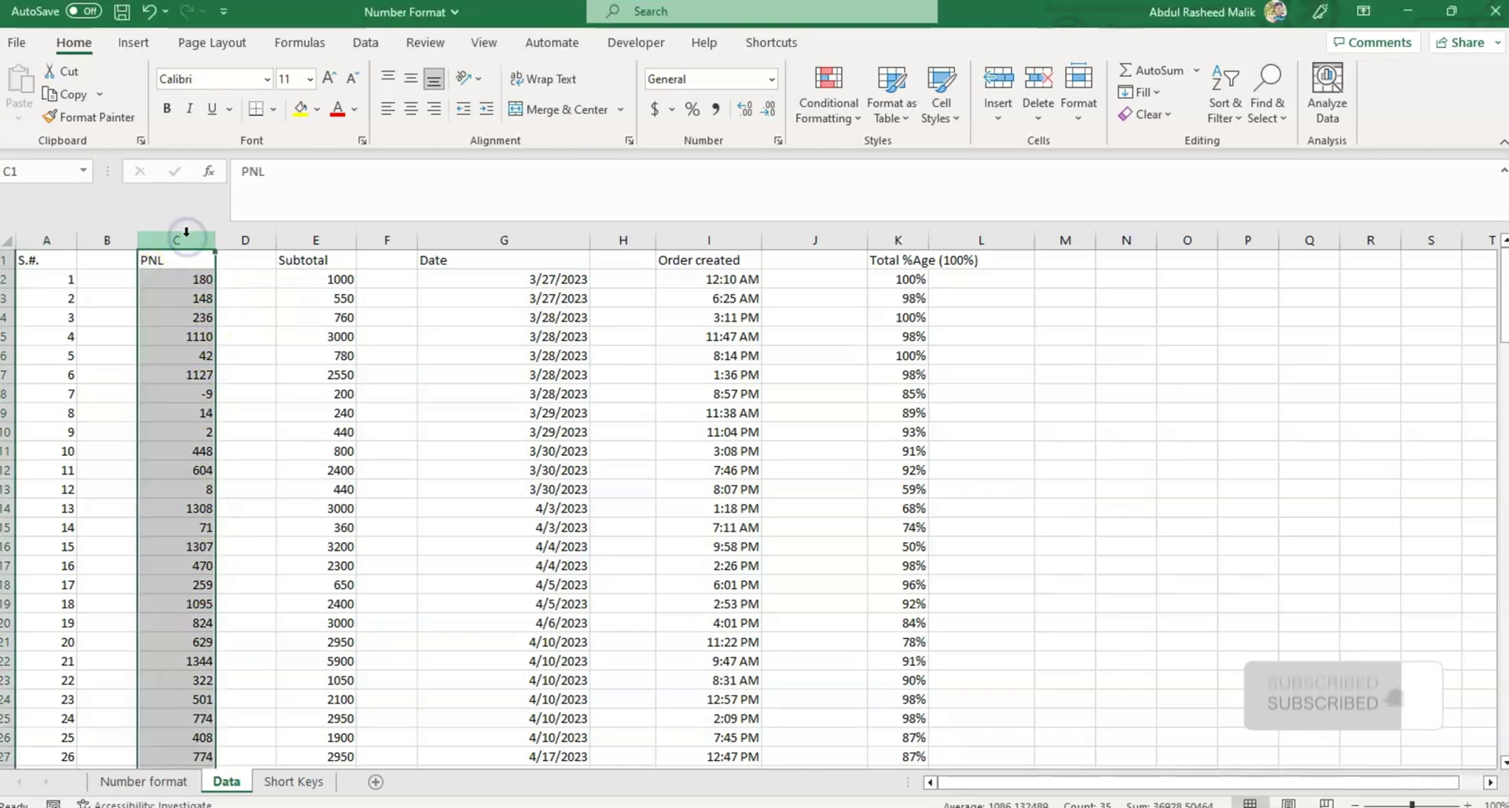
{"action": "left_click", "coordinate": [773, 80]}
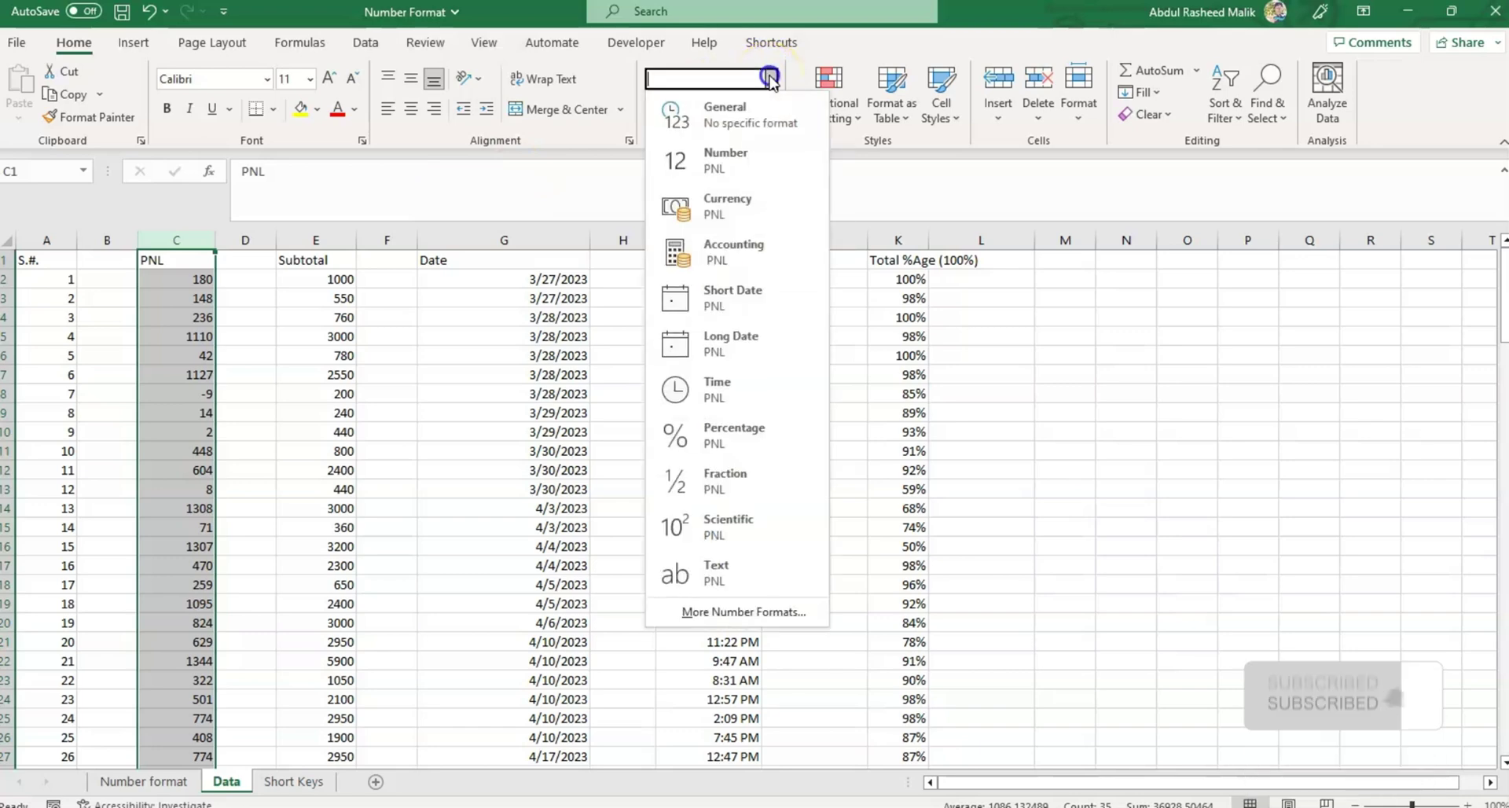
{"action": "left_click", "coordinate": [743, 156]}
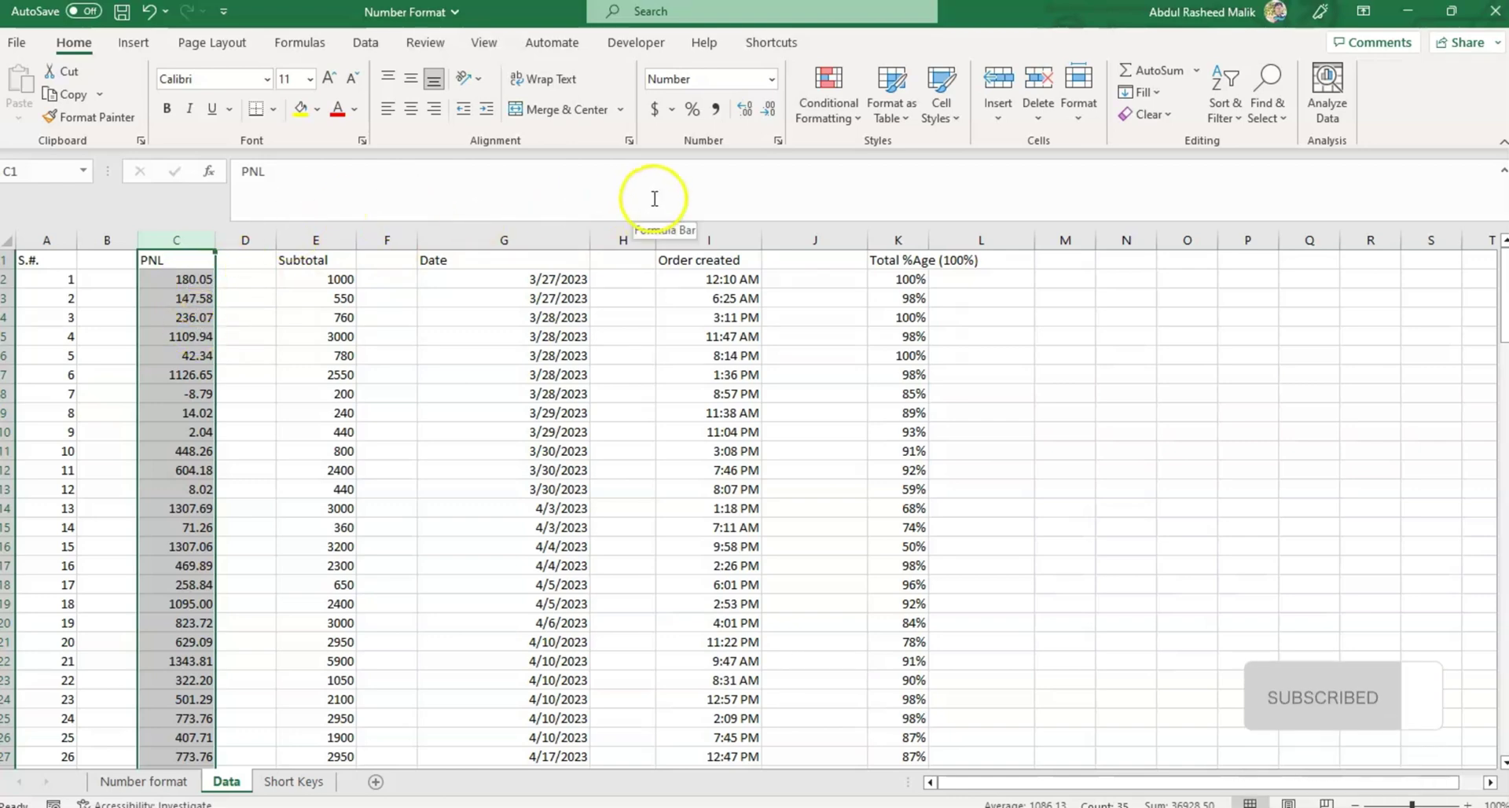
{"action": "left_click", "coordinate": [770, 112]}
{"action": "left_click", "coordinate": [771, 112]}
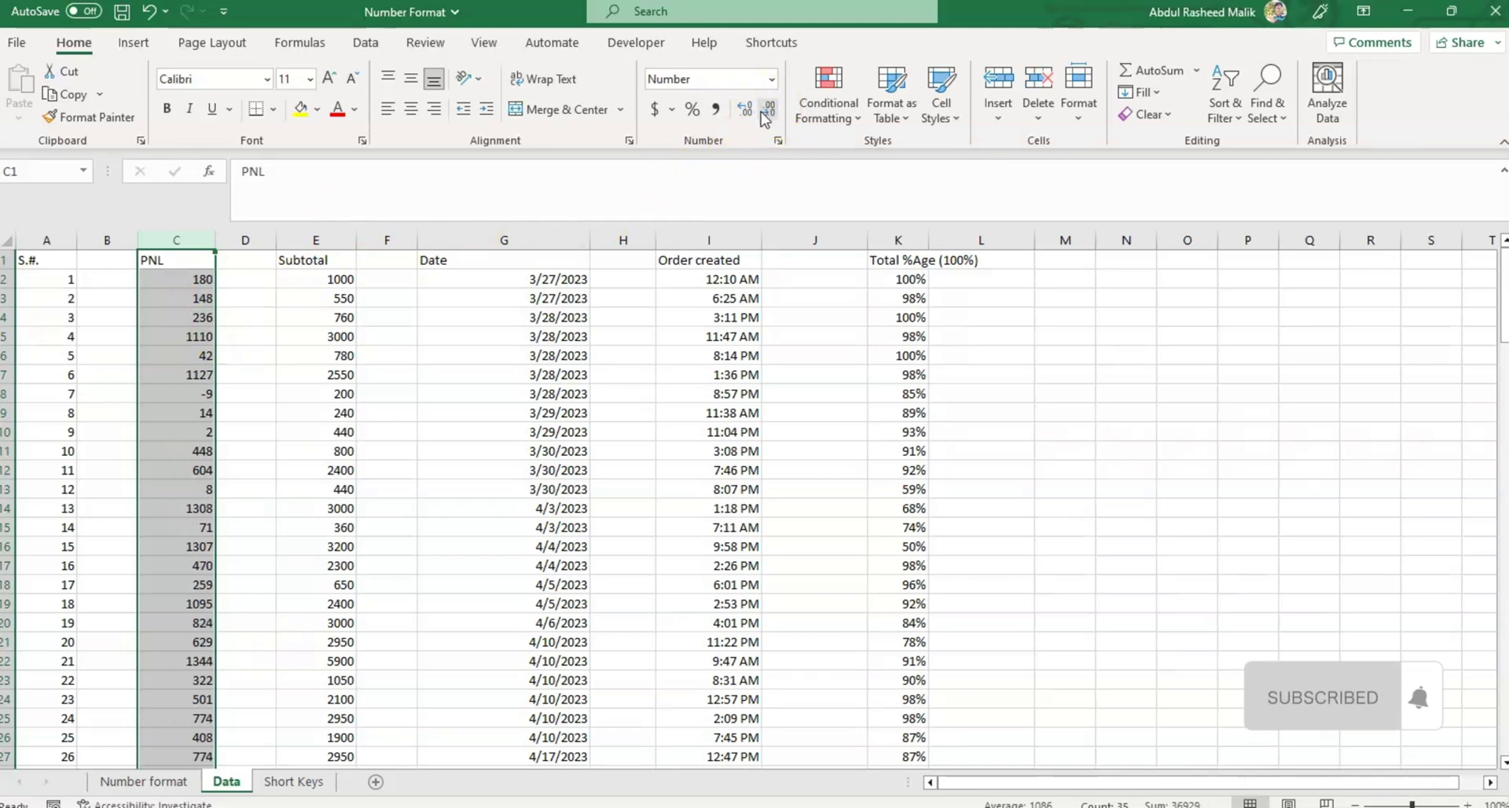
{"action": "left_click", "coordinate": [750, 116]}
{"action": "left_click", "coordinate": [751, 116]}
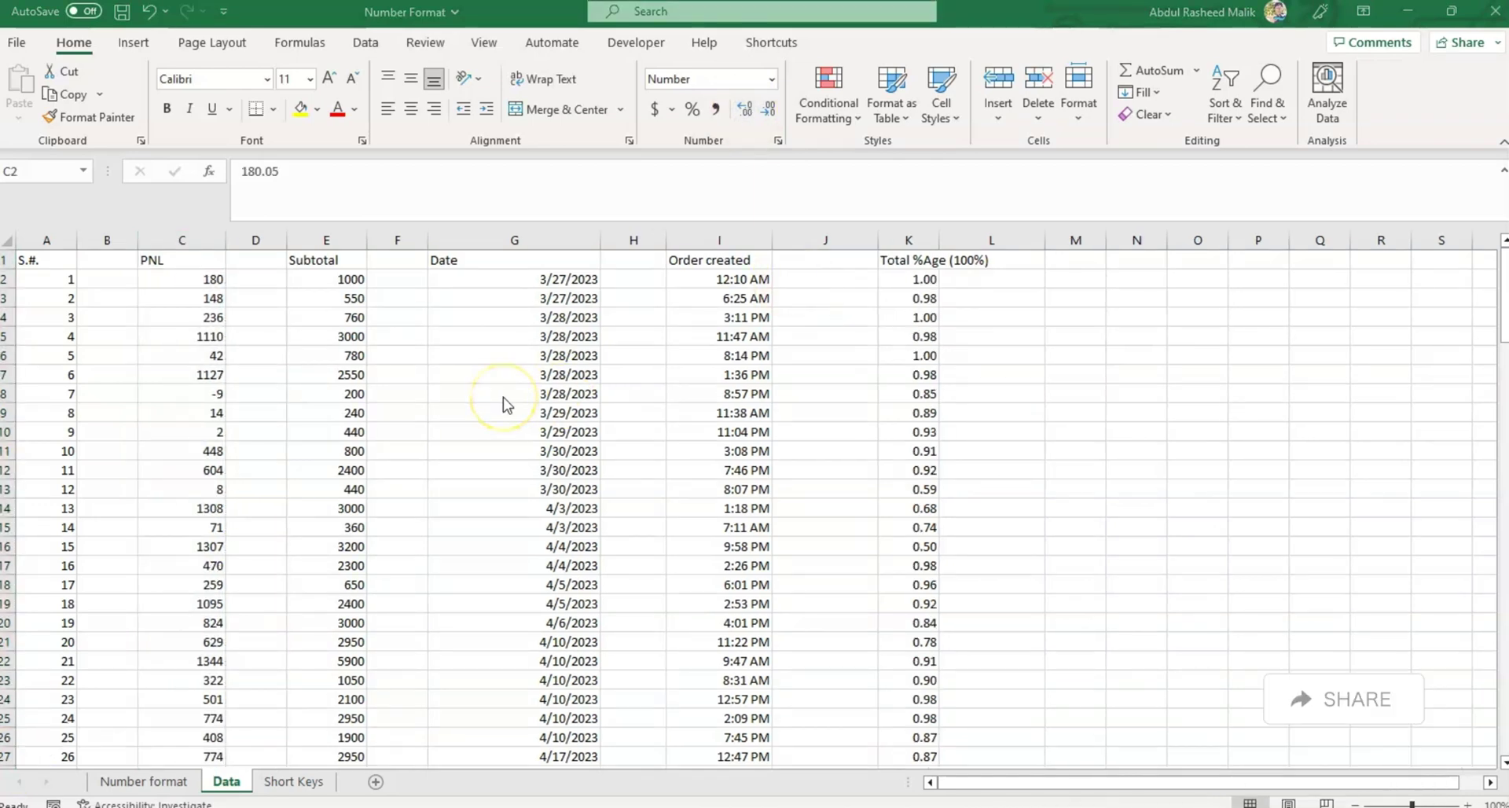
Format PNL column C as Currency, showing values like $180.05.
{"action": "left_click", "coordinate": [774, 81]}
{"action": "left_click", "coordinate": [774, 81]}
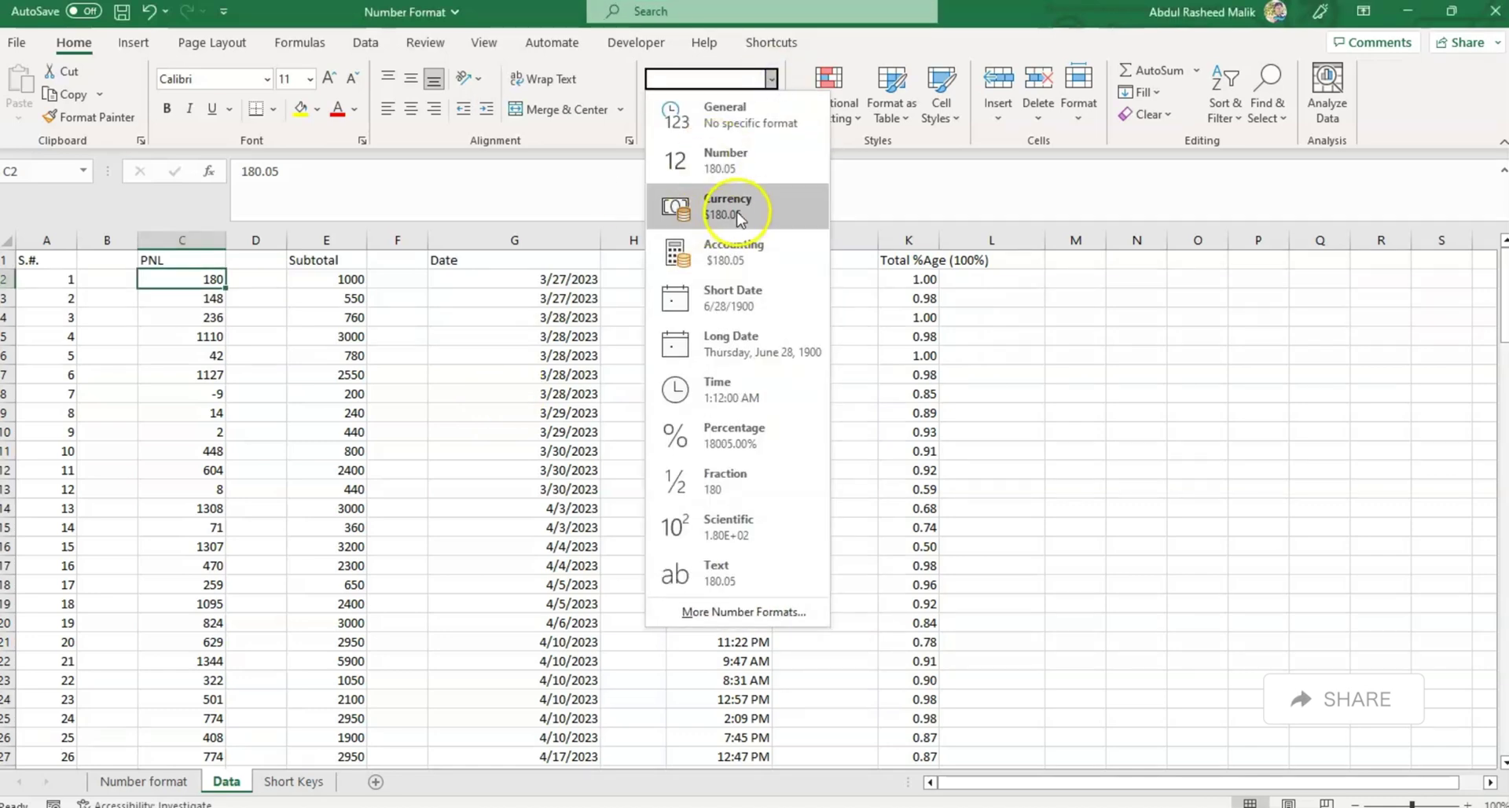
{"action": "left_click", "coordinate": [539, 219]}
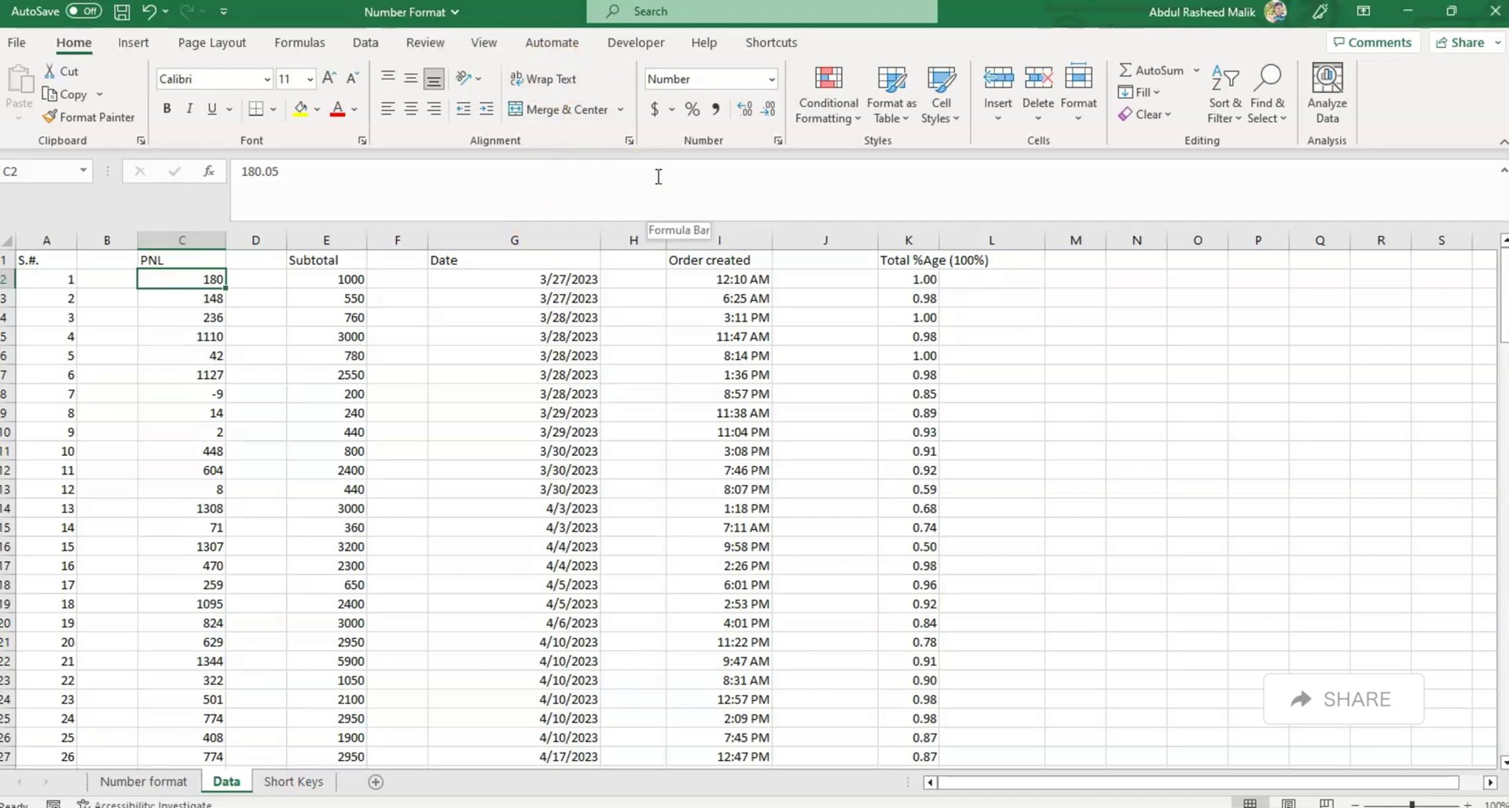
{"action": "left_click", "coordinate": [203, 236]}
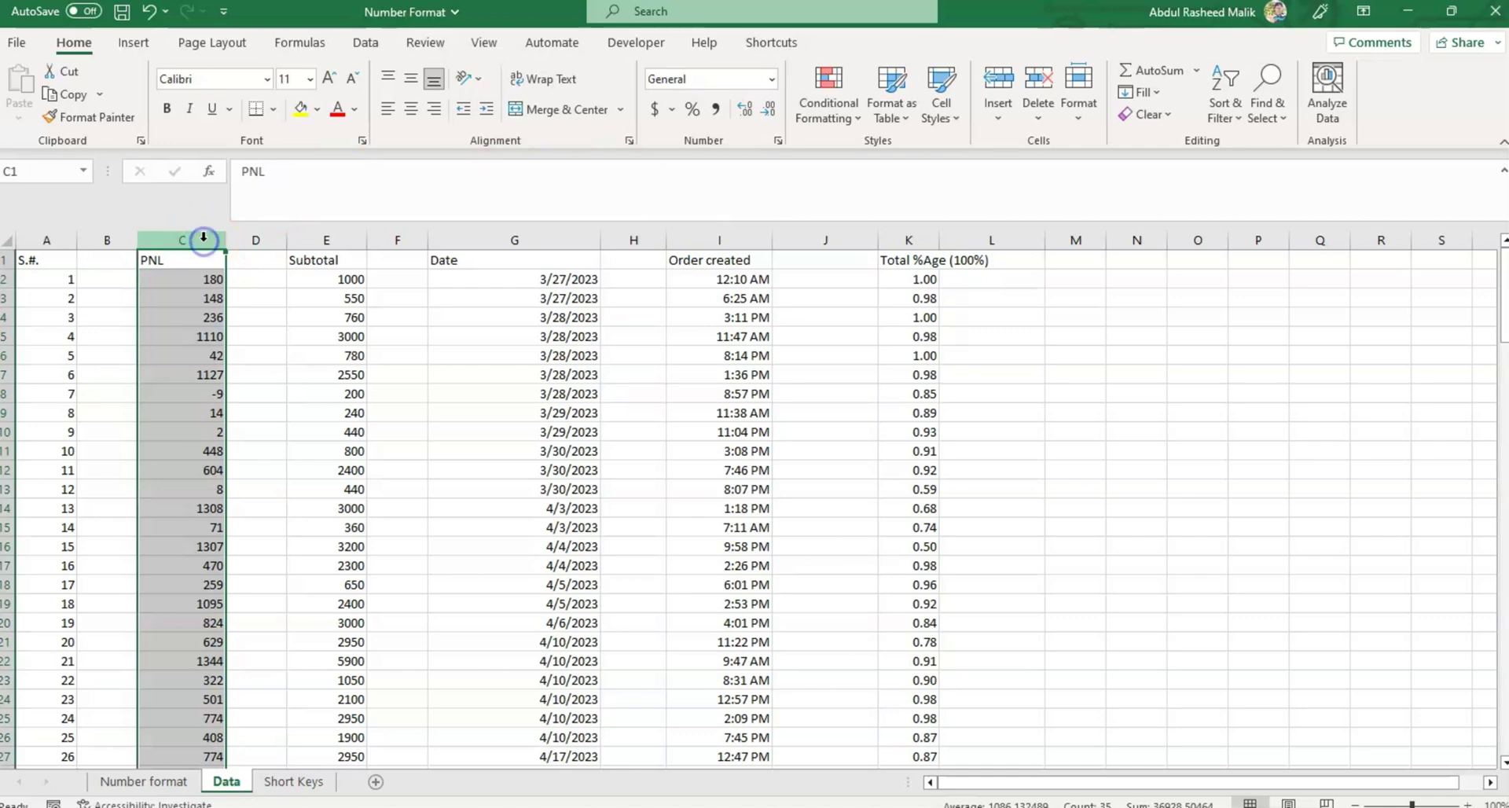
{"action": "left_click", "coordinate": [772, 79]}
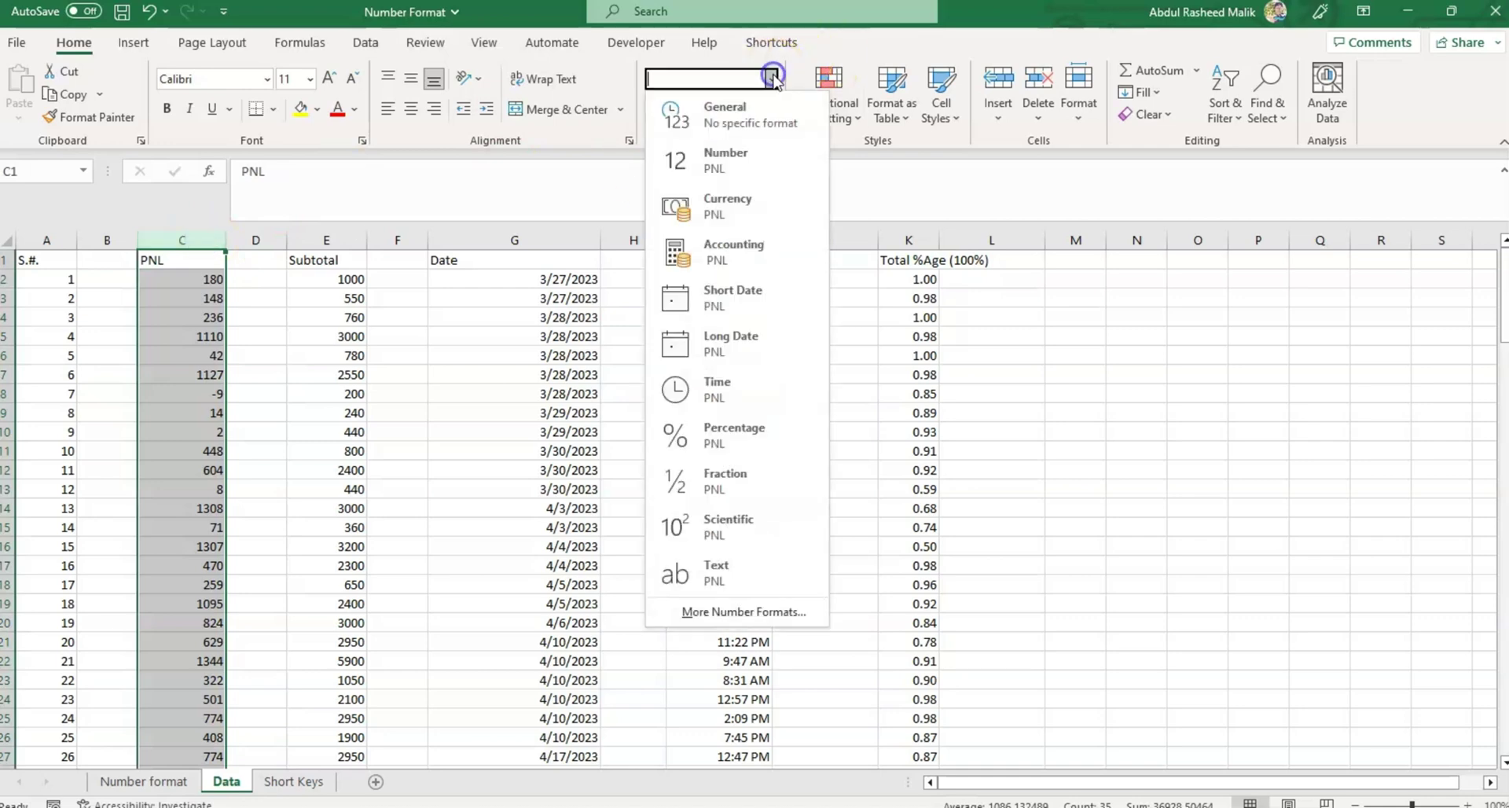
{"action": "left_click", "coordinate": [730, 201]}
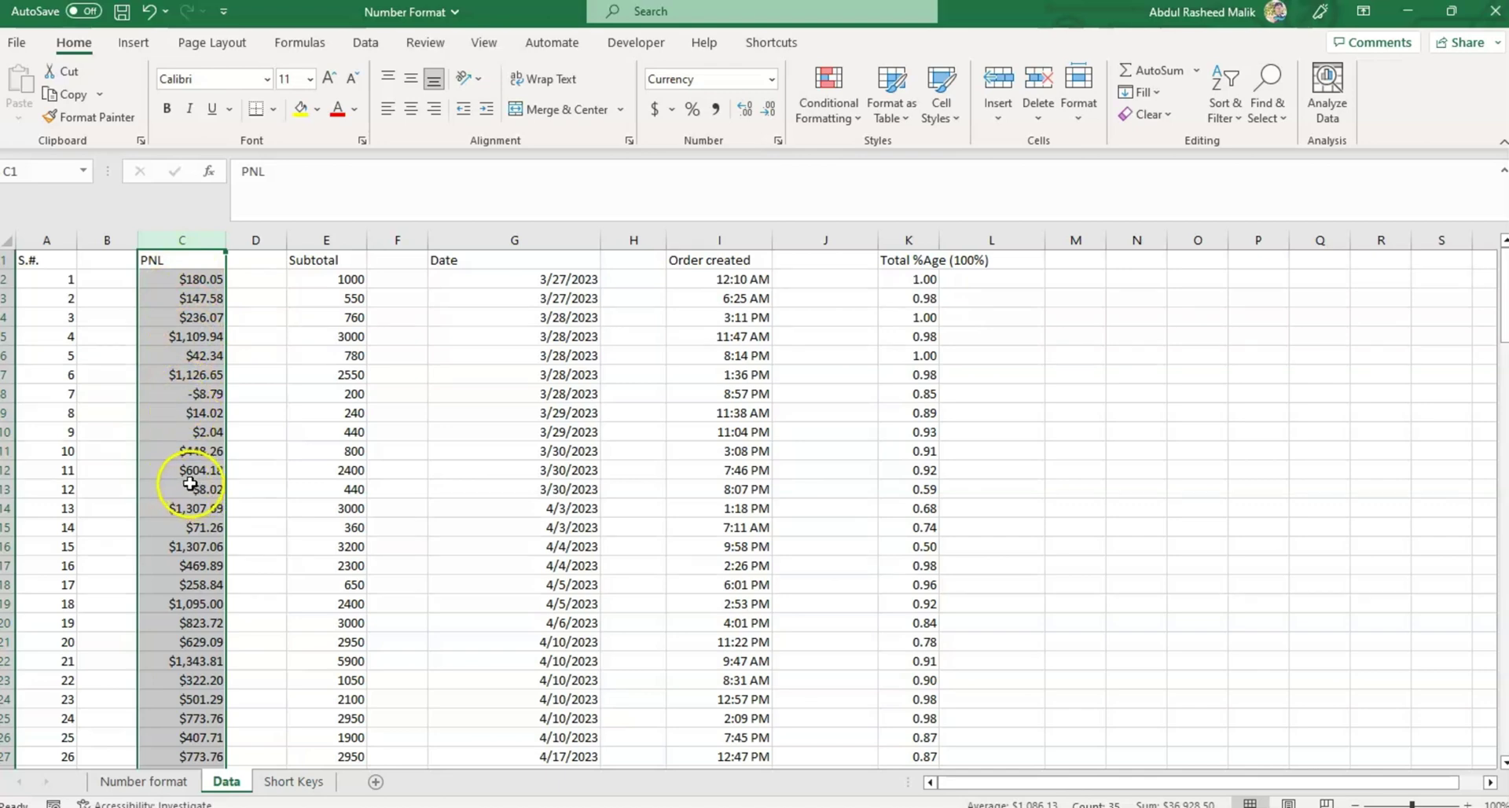
{"action": "left_click", "coordinate": [777, 140]}
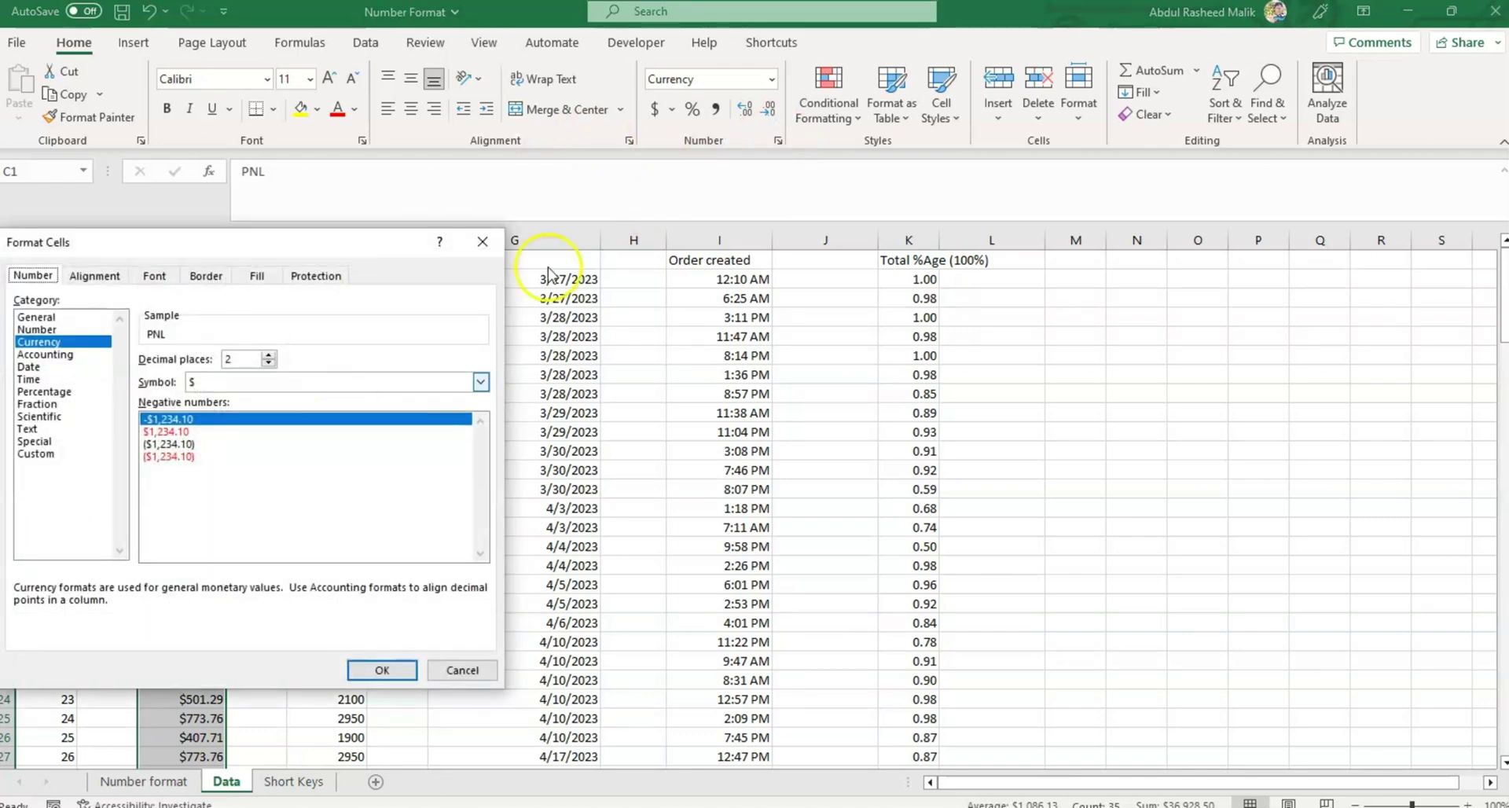
Choose PKR as the PNL column's currency symbol in Format Cells and confirm.
{"action": "left_click", "coordinate": [480, 381]}
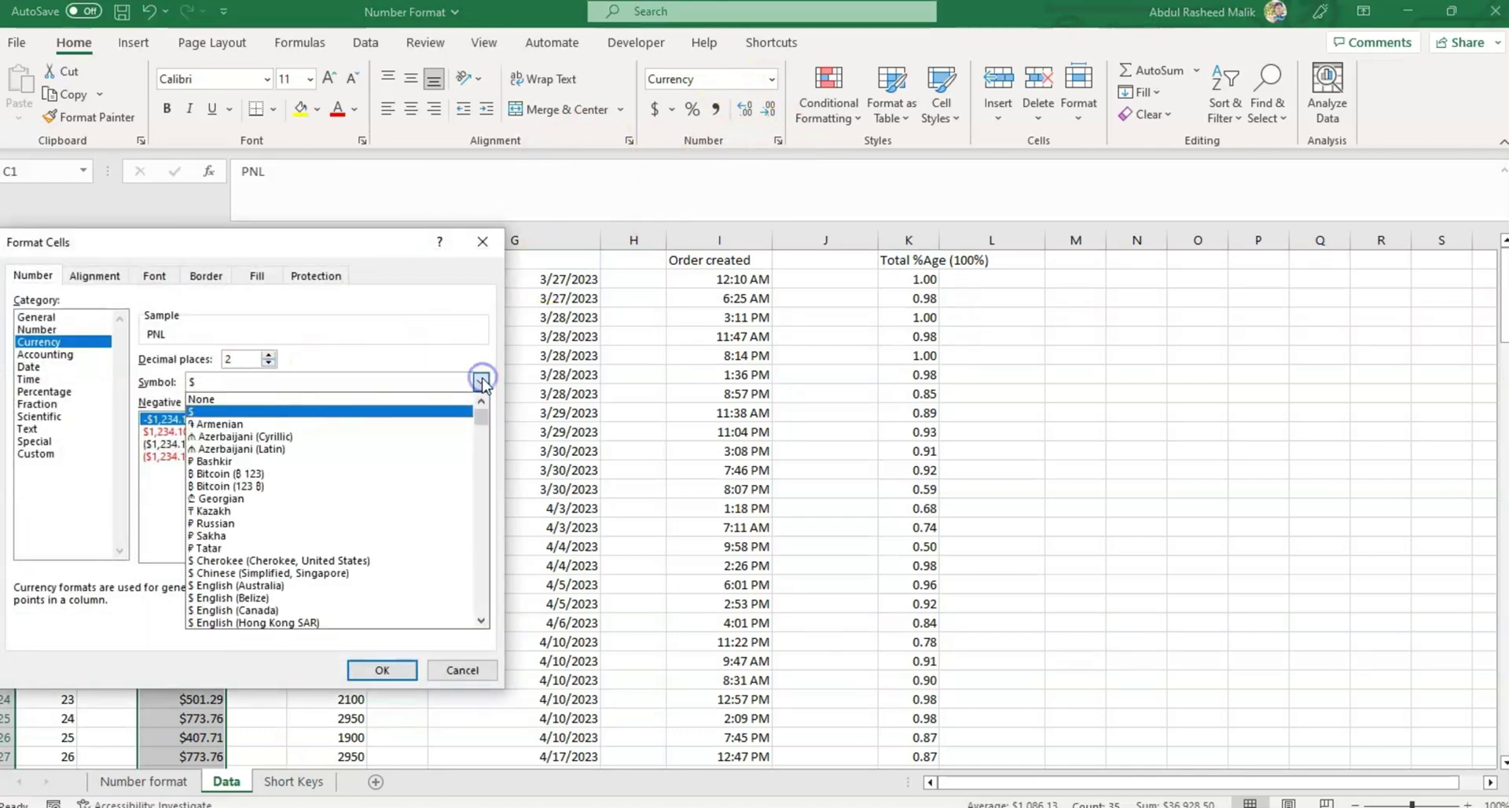
{"action": "left_click", "coordinate": [484, 594]}
{"action": "left_click", "coordinate": [484, 593]}
{"action": "left_click", "coordinate": [483, 594]}
{"action": "left_click", "coordinate": [483, 593]}
{"action": "left_click", "coordinate": [484, 594]}
{"action": "left_click", "coordinate": [484, 593]}
{"action": "left_click", "coordinate": [483, 593]}
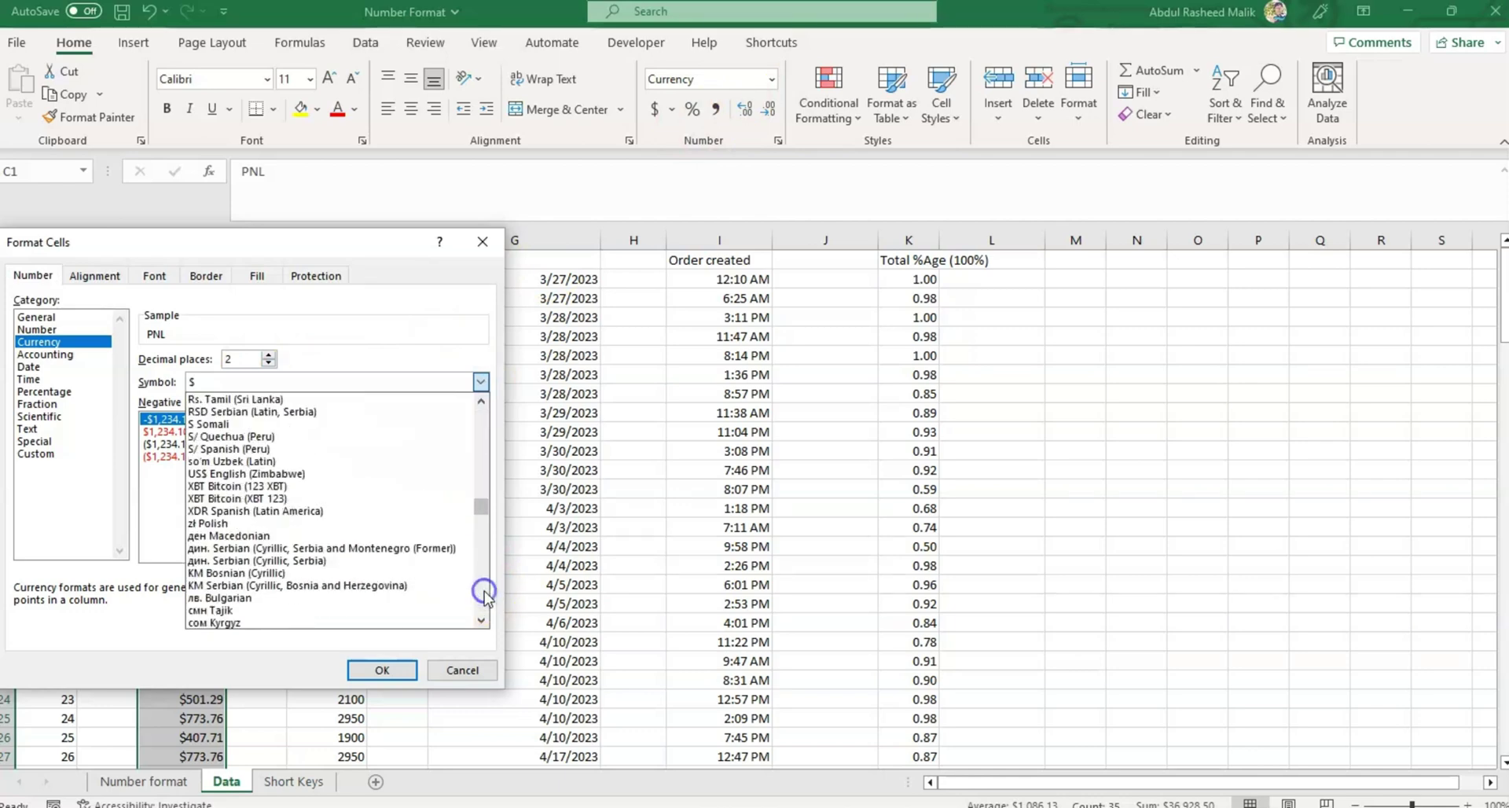
{"action": "left_click", "coordinate": [483, 594]}
{"action": "left_click", "coordinate": [483, 594]}
{"action": "left_click", "coordinate": [483, 594]}
{"action": "left_click", "coordinate": [484, 593]}
{"action": "left_click", "coordinate": [483, 593]}
{"action": "left_click", "coordinate": [484, 594]}
{"action": "left_click", "coordinate": [483, 593]}
{"action": "left_click", "coordinate": [483, 594]}
{"action": "left_click", "coordinate": [483, 594]}
{"action": "left_click", "coordinate": [483, 593]}
{"action": "left_click", "coordinate": [482, 481]}
{"action": "left_click", "coordinate": [212, 521]}
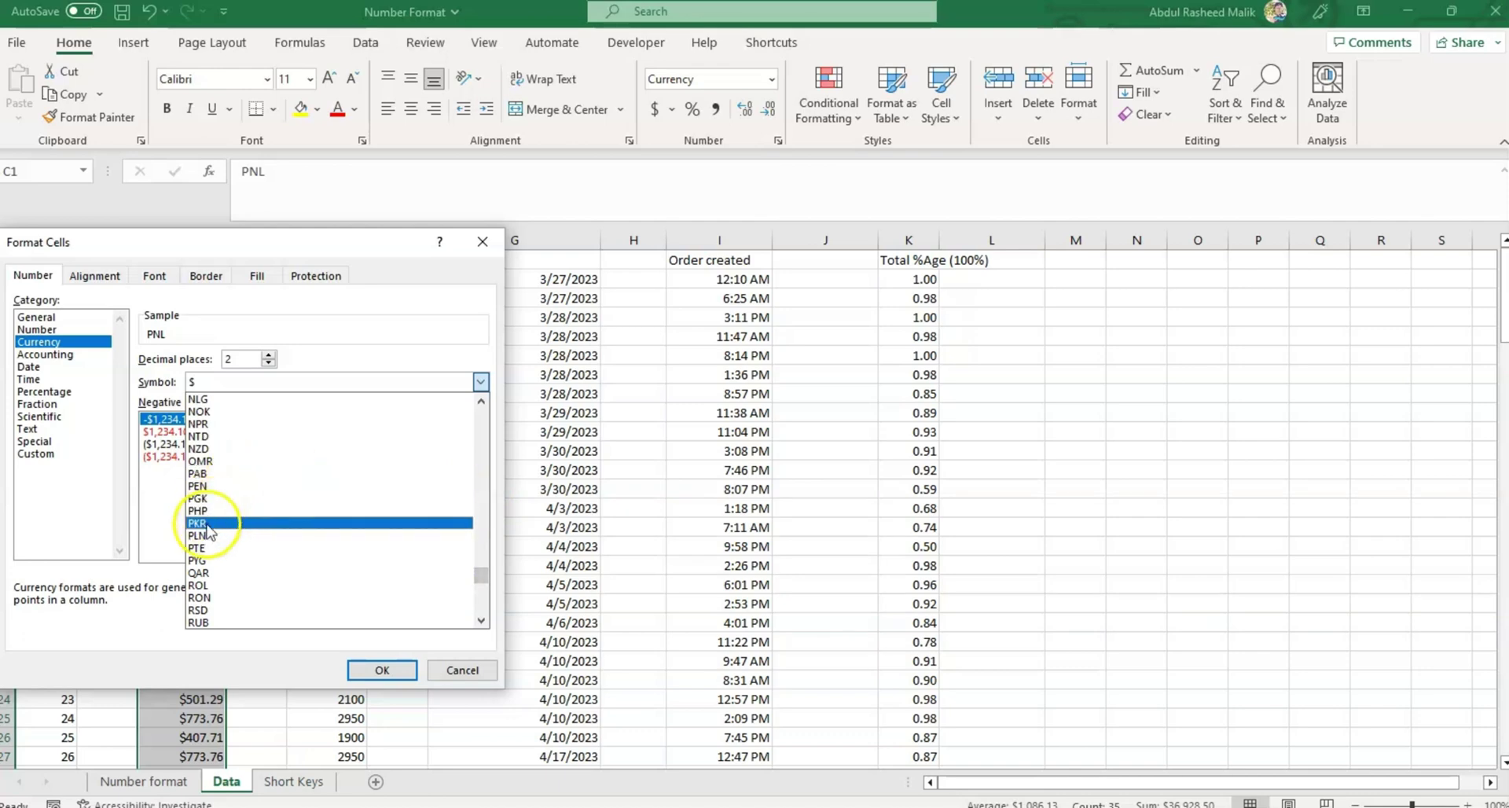
{"action": "left_click", "coordinate": [212, 521]}
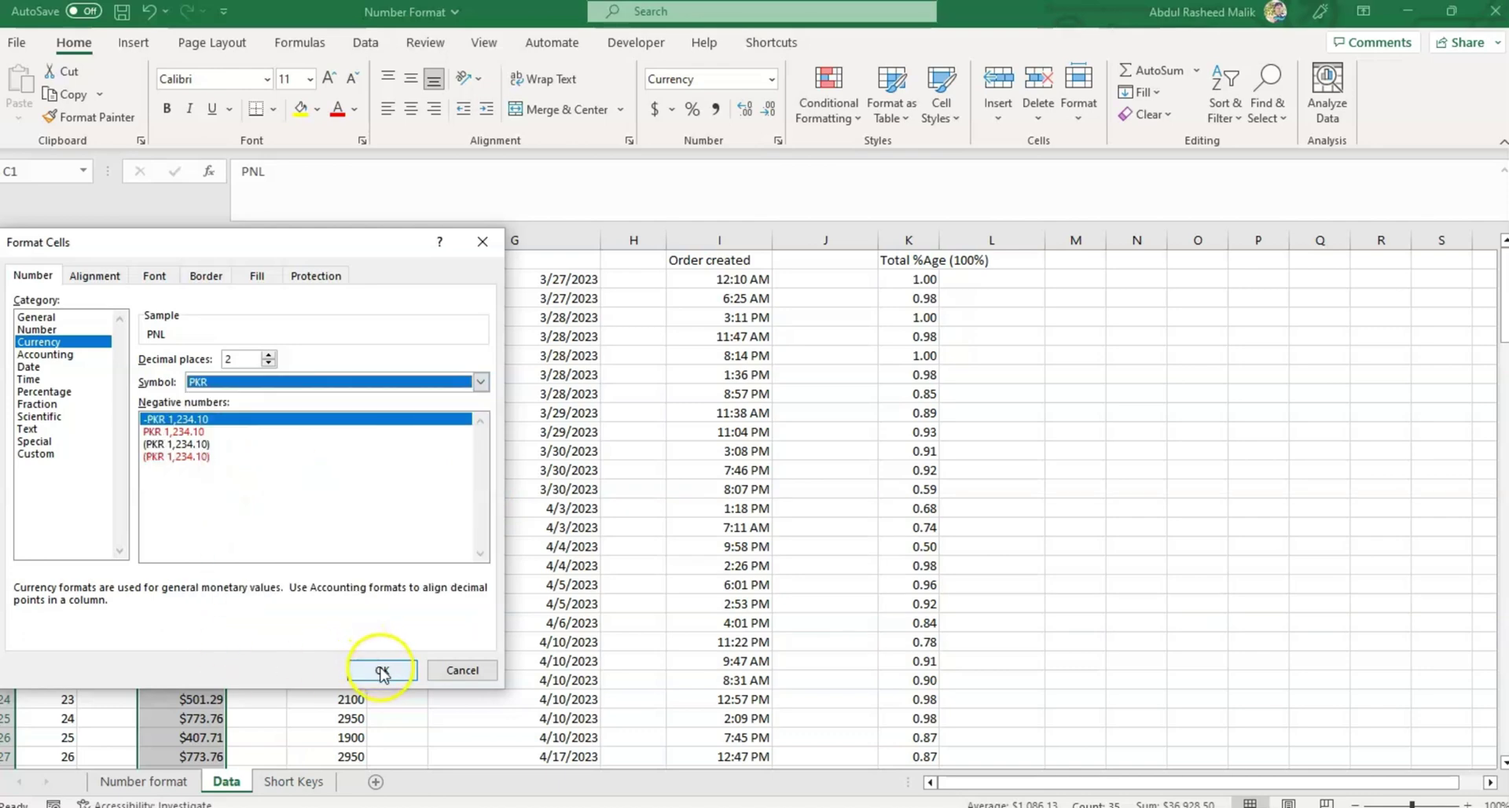
{"action": "left_click", "coordinate": [380, 669]}
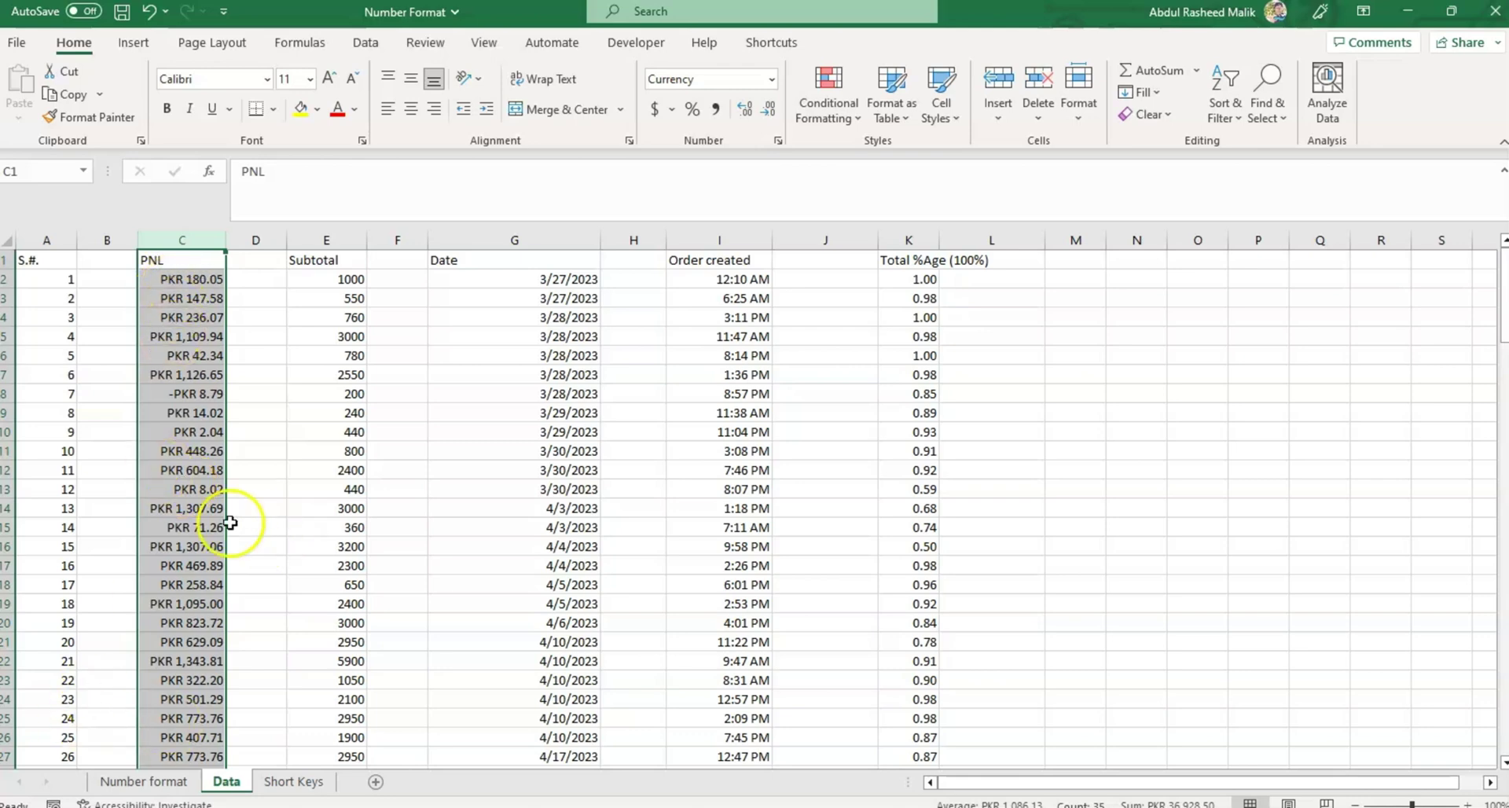
Apply Accounting format to Subtotal column E ($ 1,000.00) and compare it with PNL.
{"action": "key", "text": "ctrl+z"}
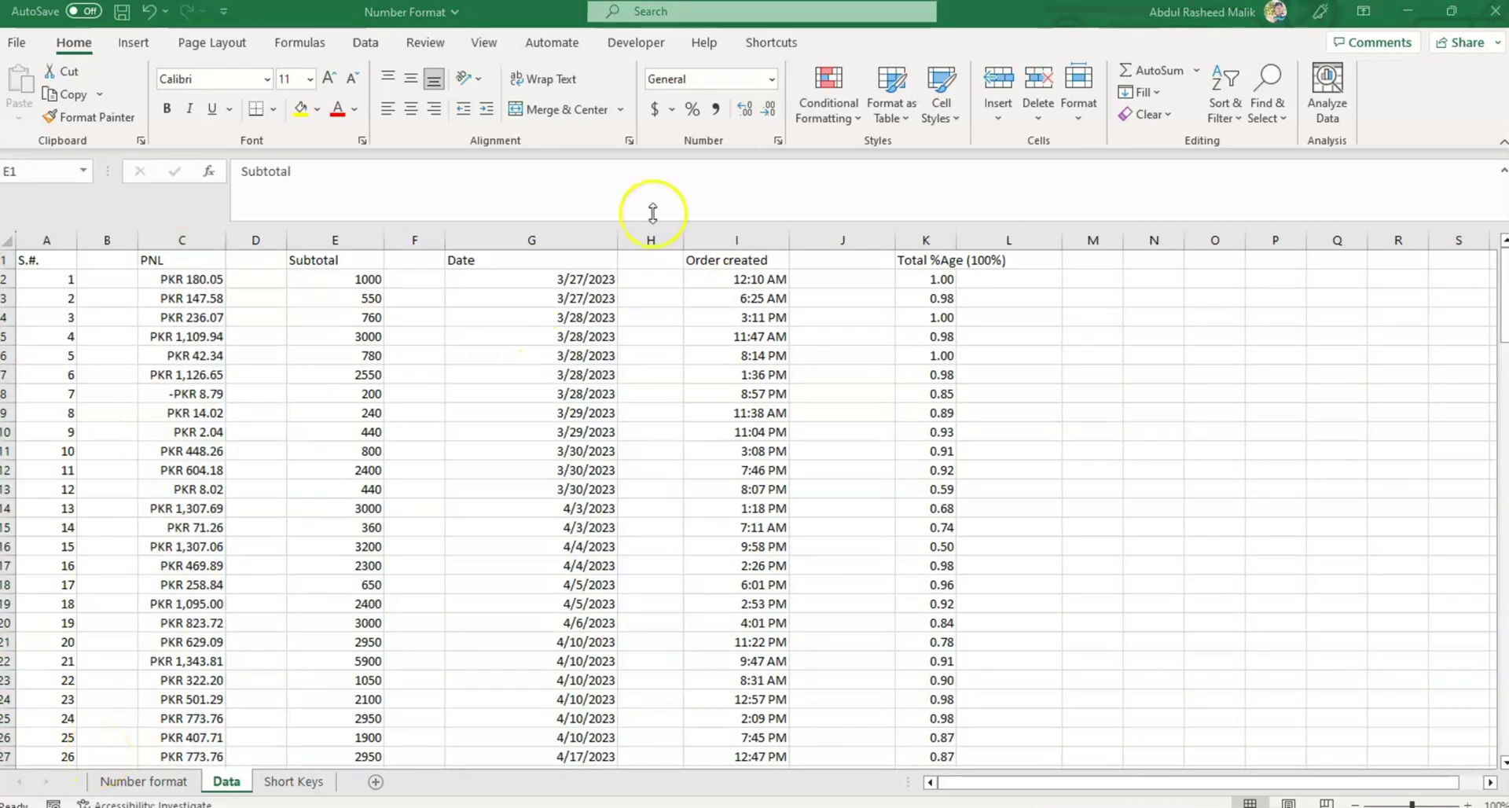
{"action": "left_click", "coordinate": [774, 79]}
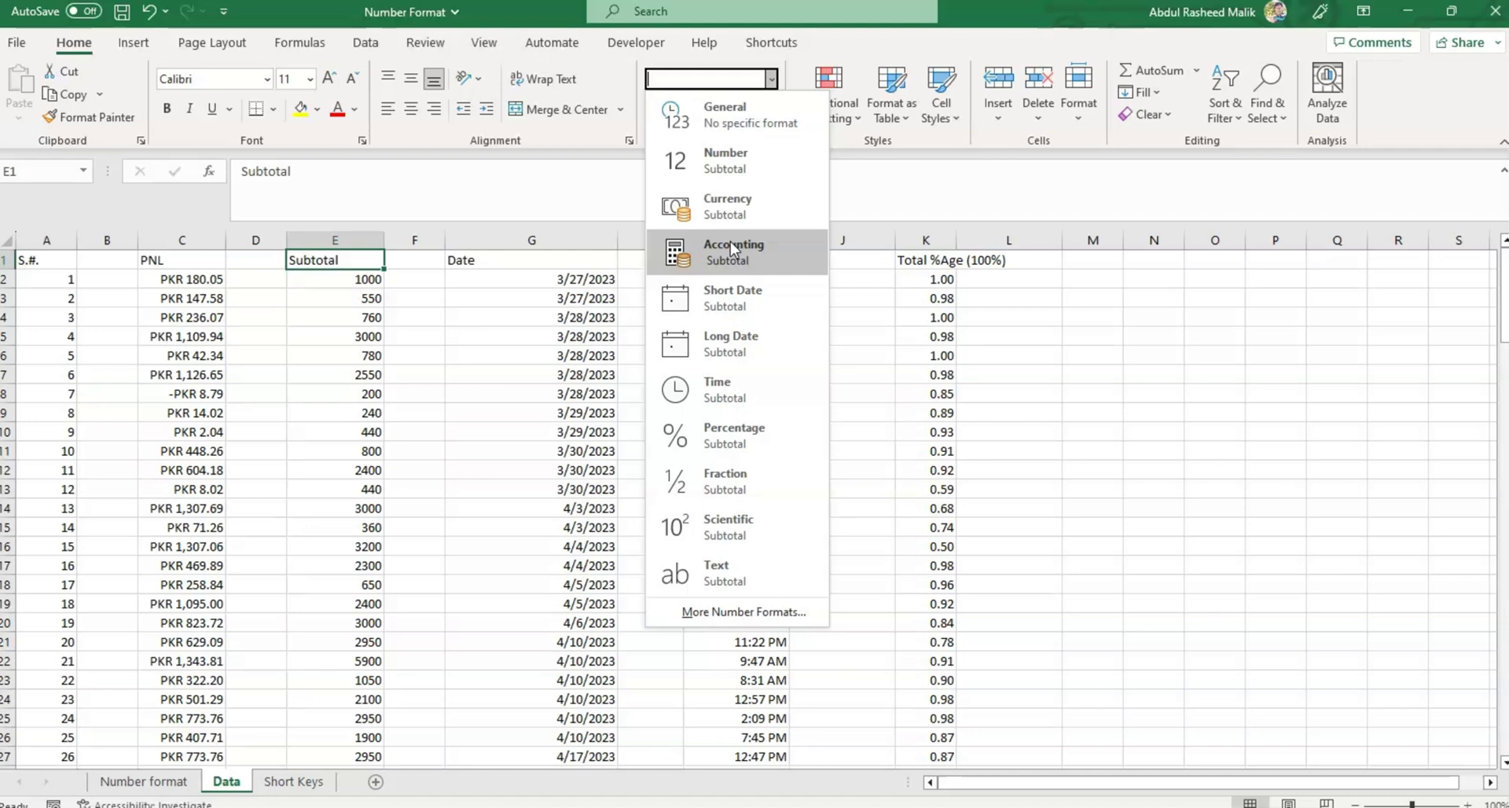
{"action": "left_click", "coordinate": [745, 235]}
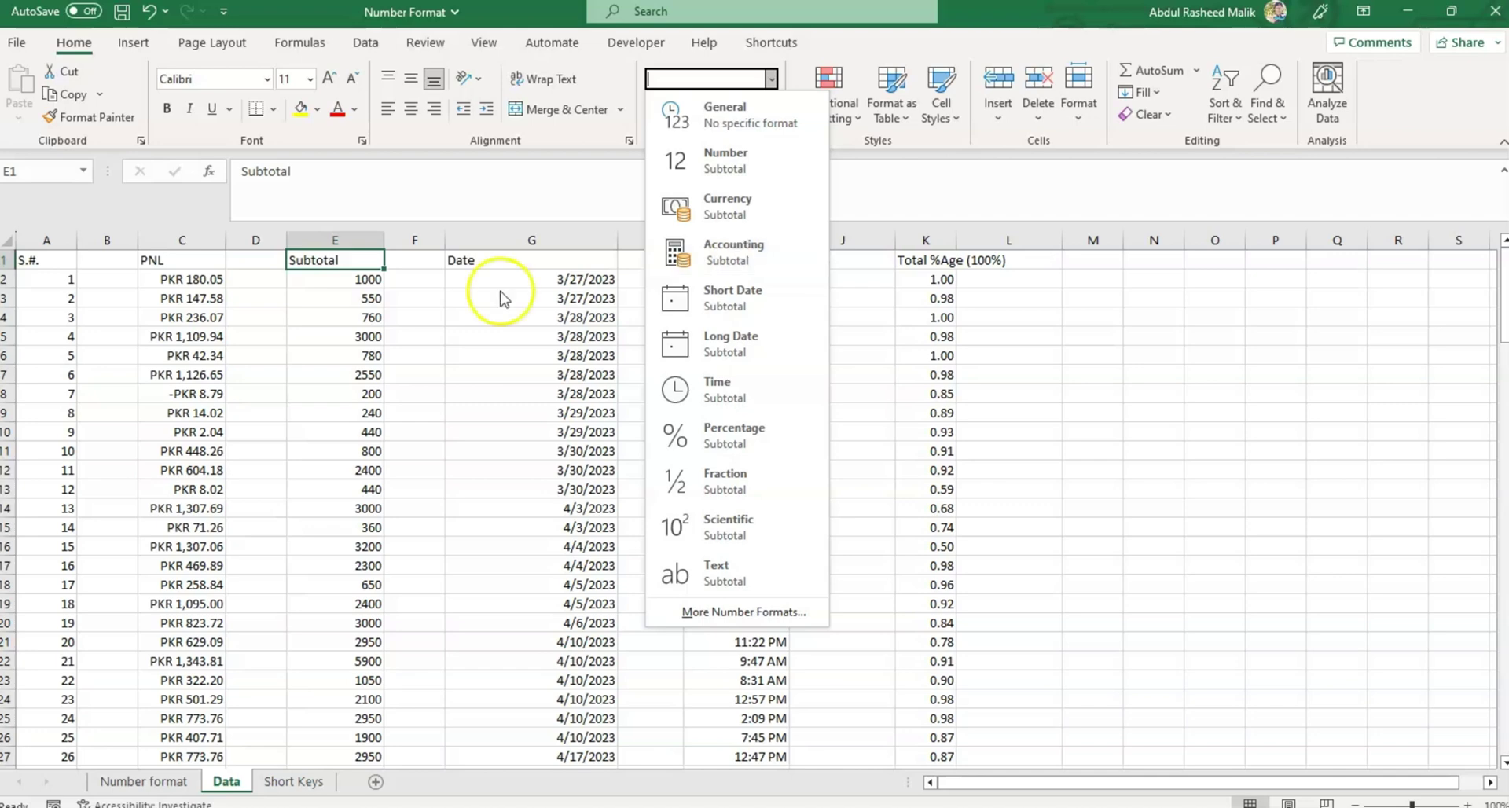
{"action": "left_click", "coordinate": [354, 238]}
{"action": "left_click", "coordinate": [355, 237]}
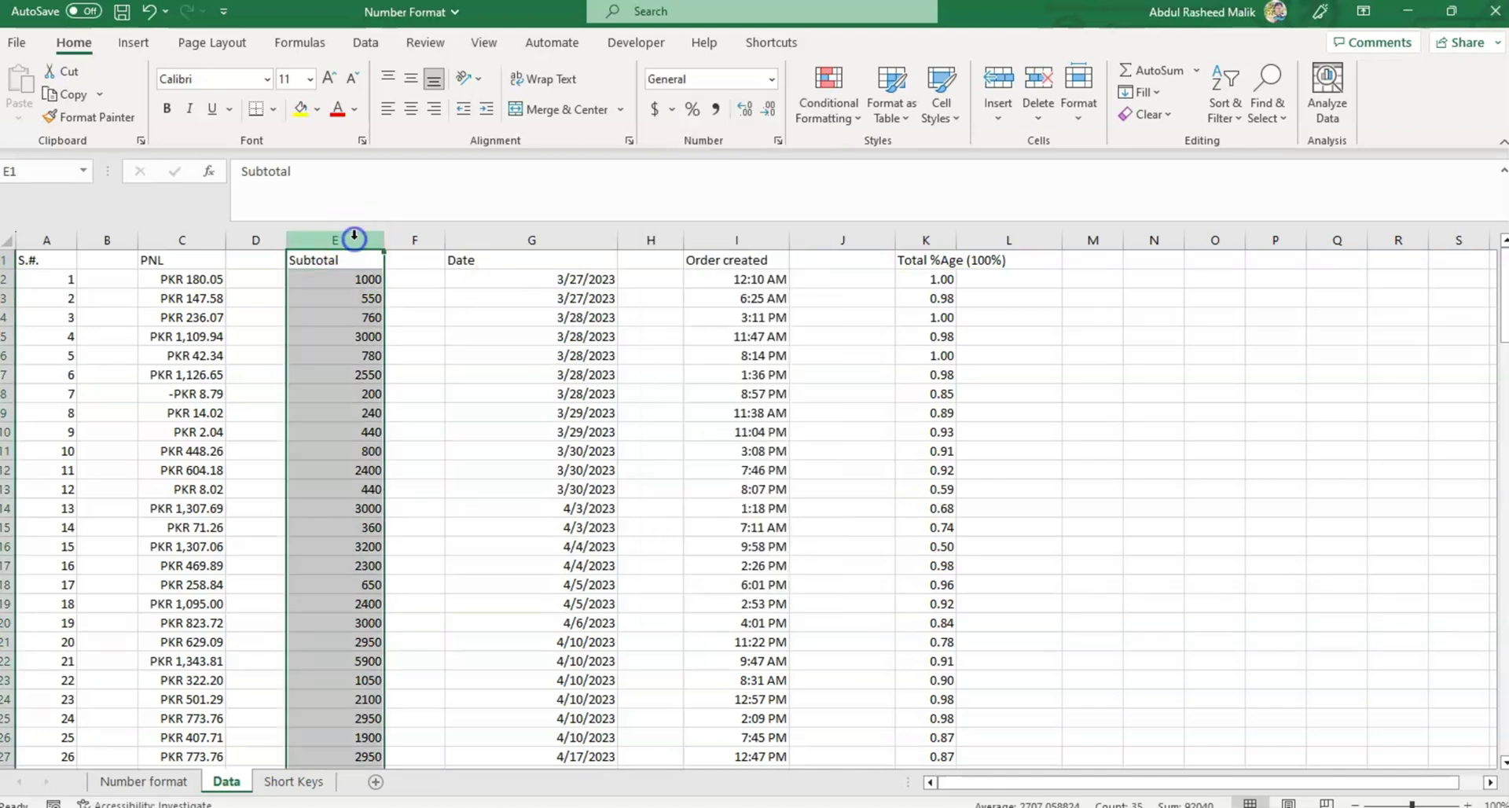
{"action": "left_click", "coordinate": [771, 79]}
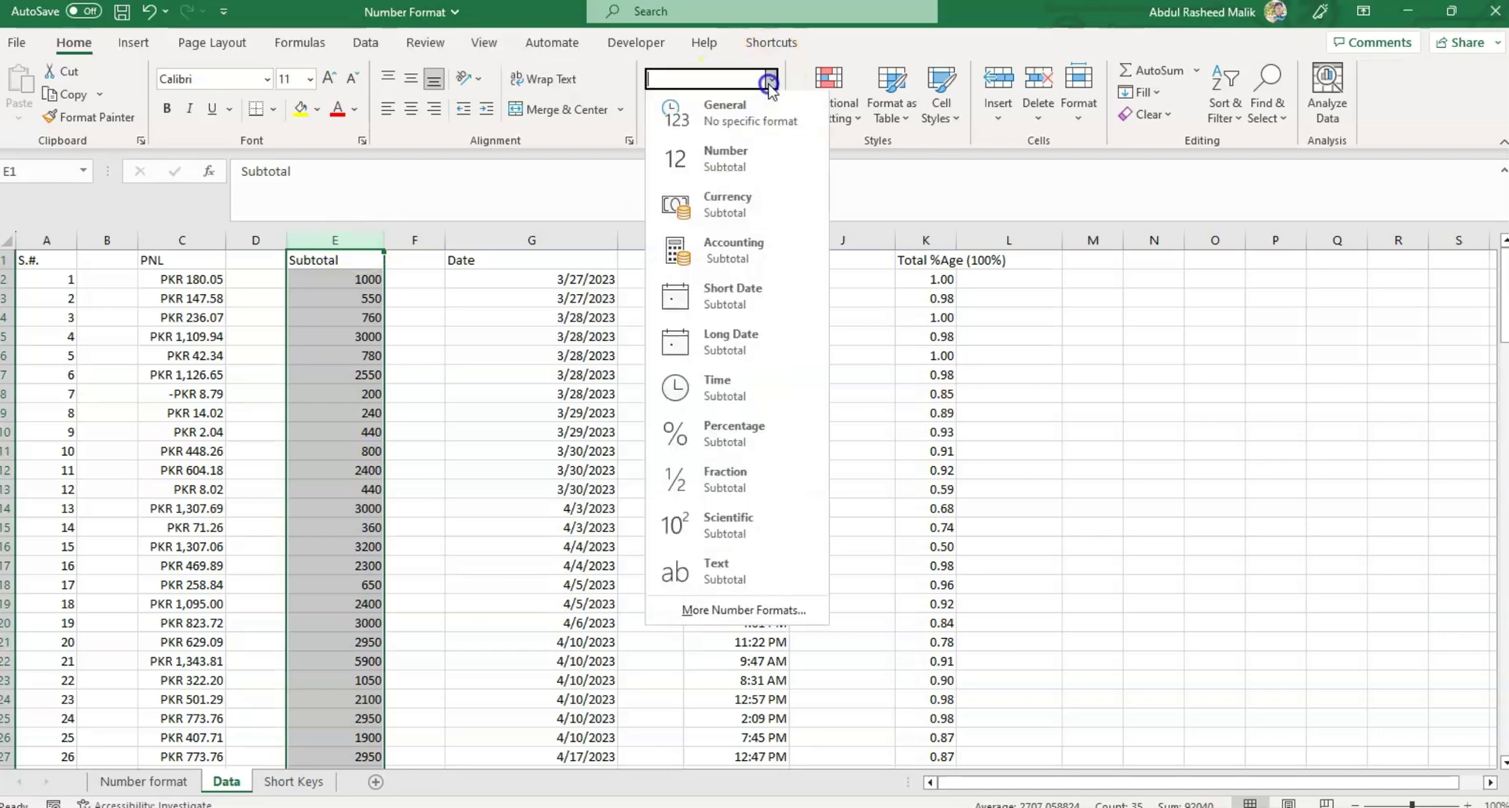
{"action": "left_click", "coordinate": [750, 269]}
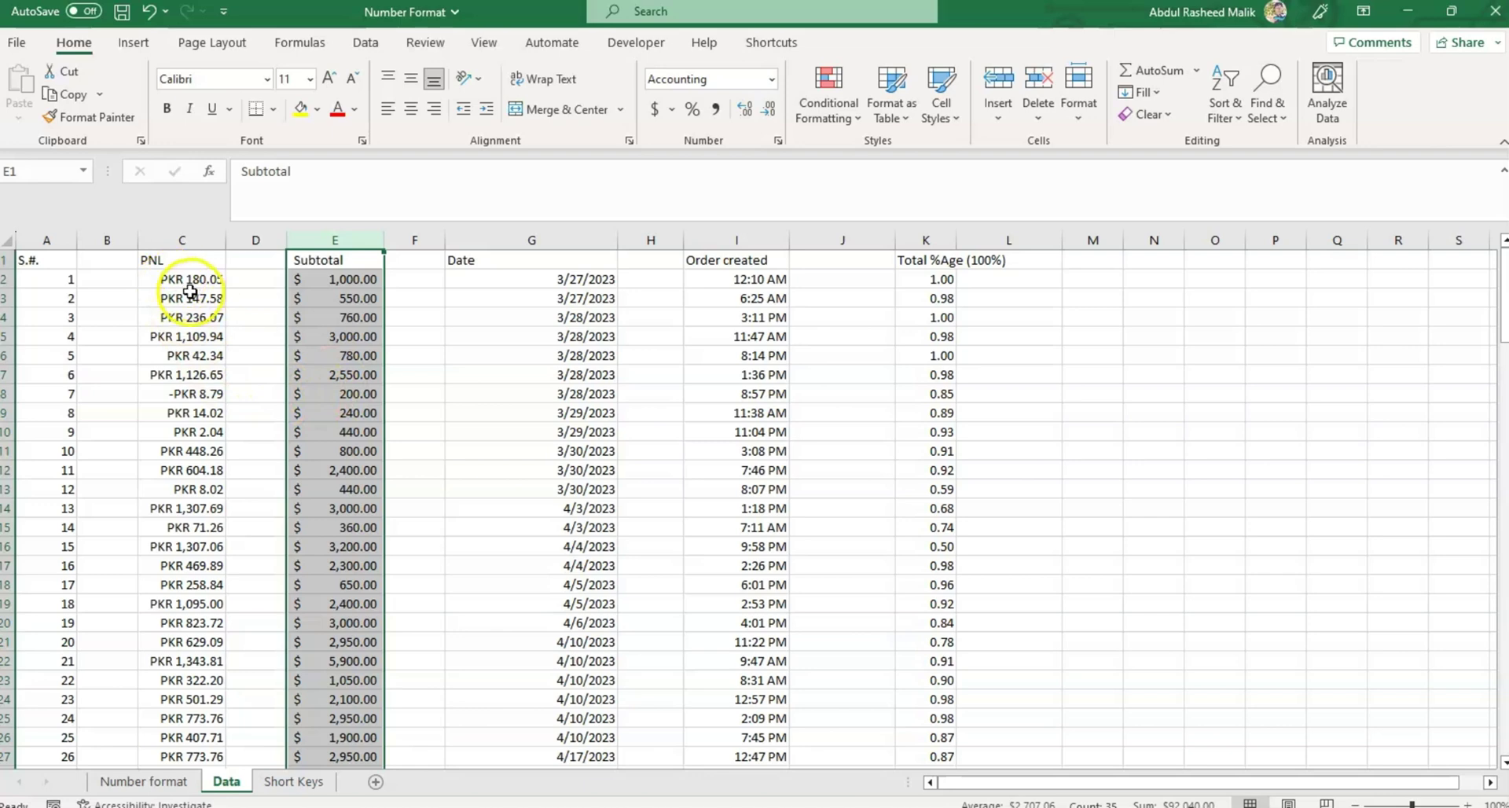
{"action": "left_click", "coordinate": [189, 240]}
{"action": "left_click", "coordinate": [340, 239]}
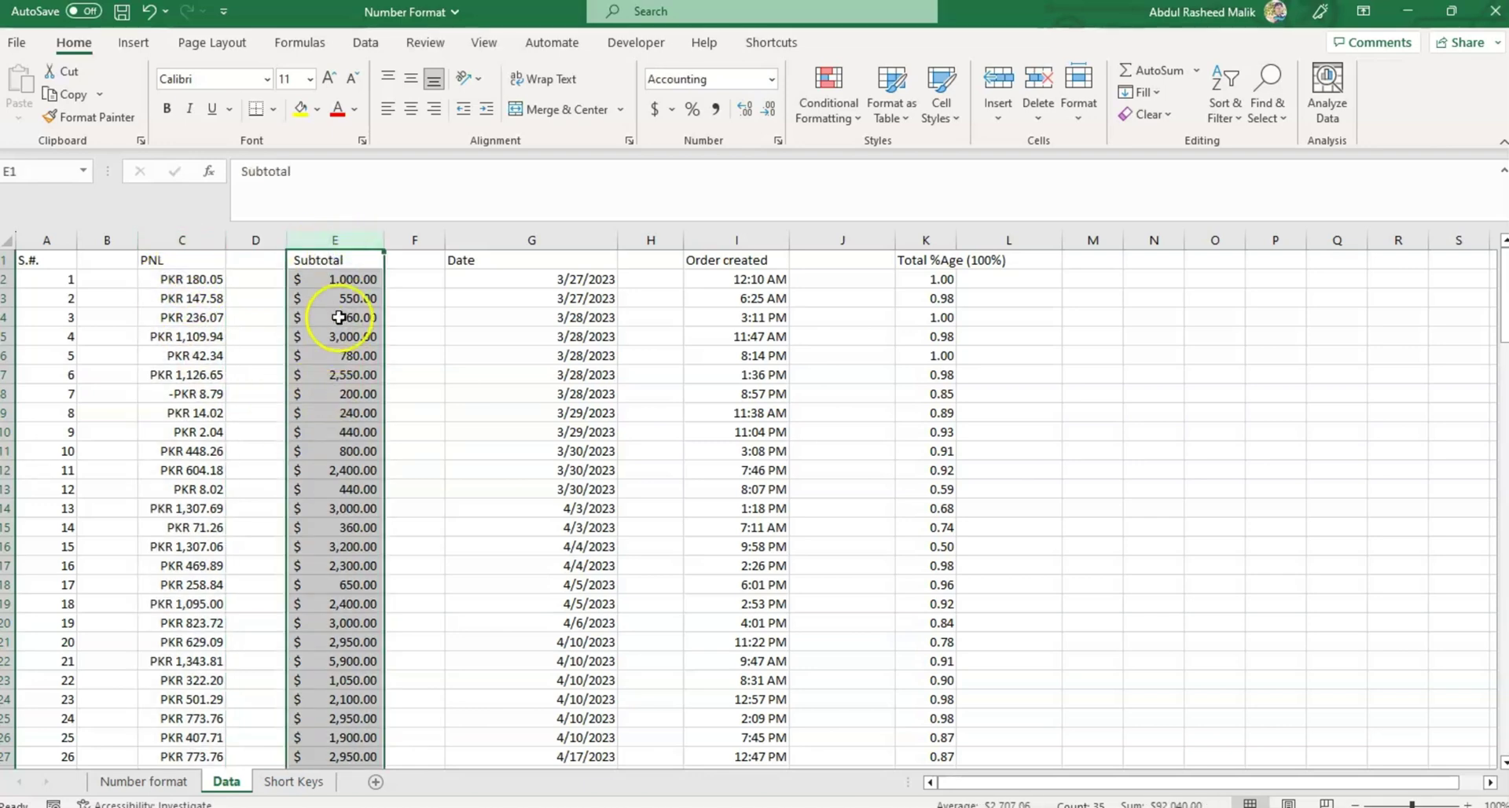
Set the Subtotal column's Accounting symbol to PKR in Format Cells.
{"action": "left_click", "coordinate": [777, 142]}
{"action": "left_click", "coordinate": [481, 383]}
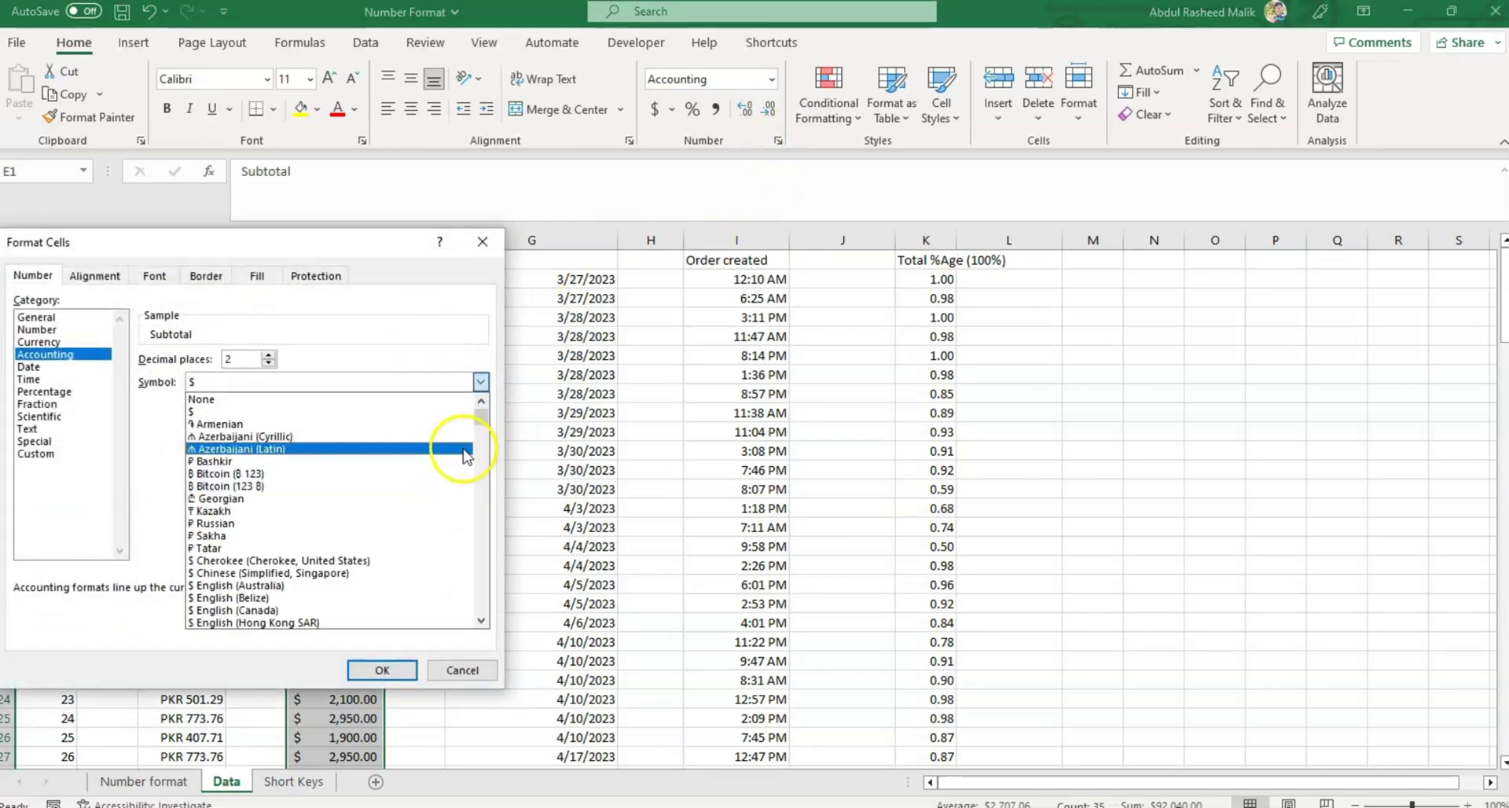
{"action": "key", "text": "p"}
{"action": "key", "text": "p"}
{"action": "key", "text": "p"}
{"action": "key", "text": "p"}
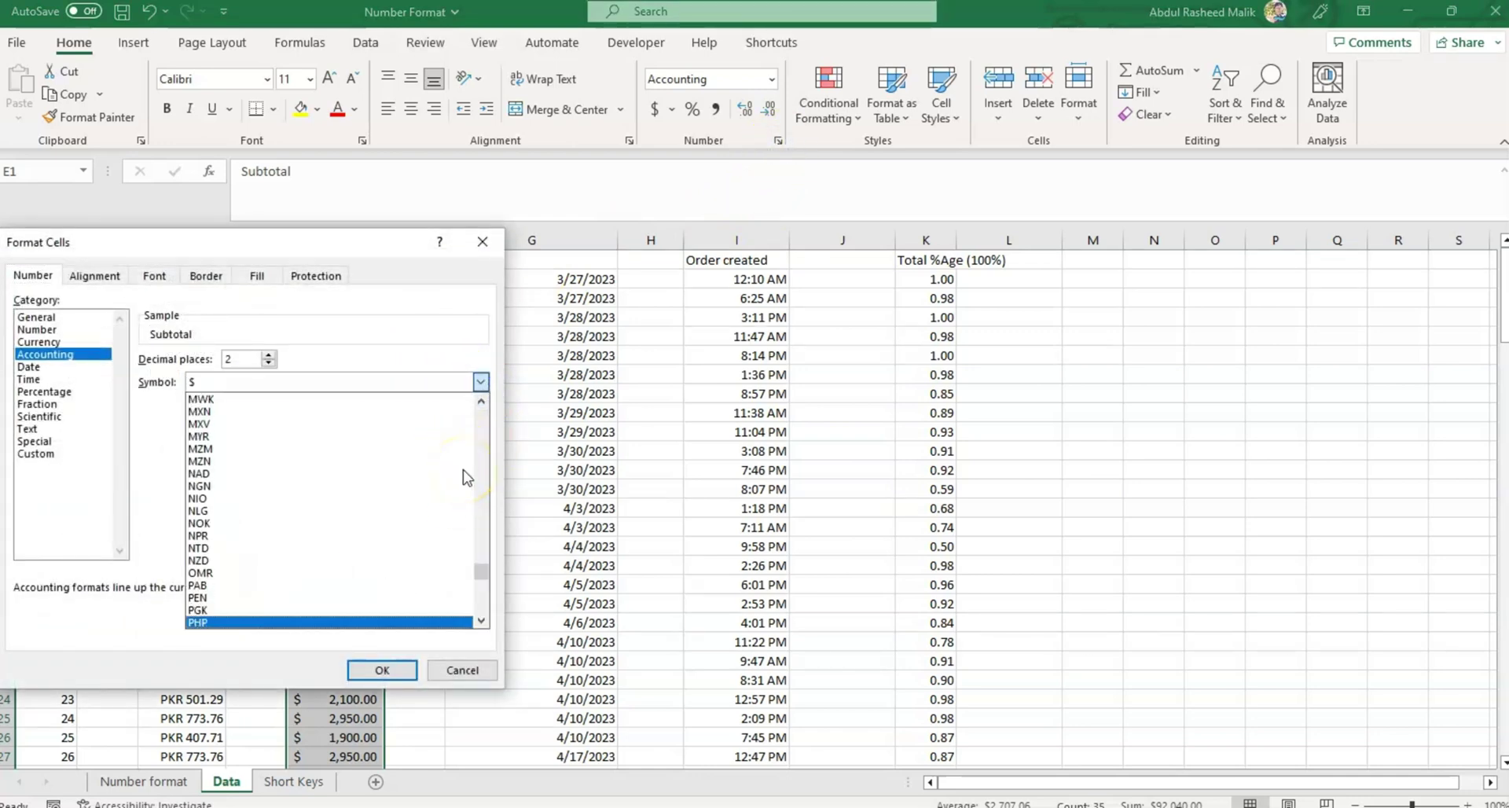
{"action": "key", "text": "p"}
{"action": "key", "text": "p"}
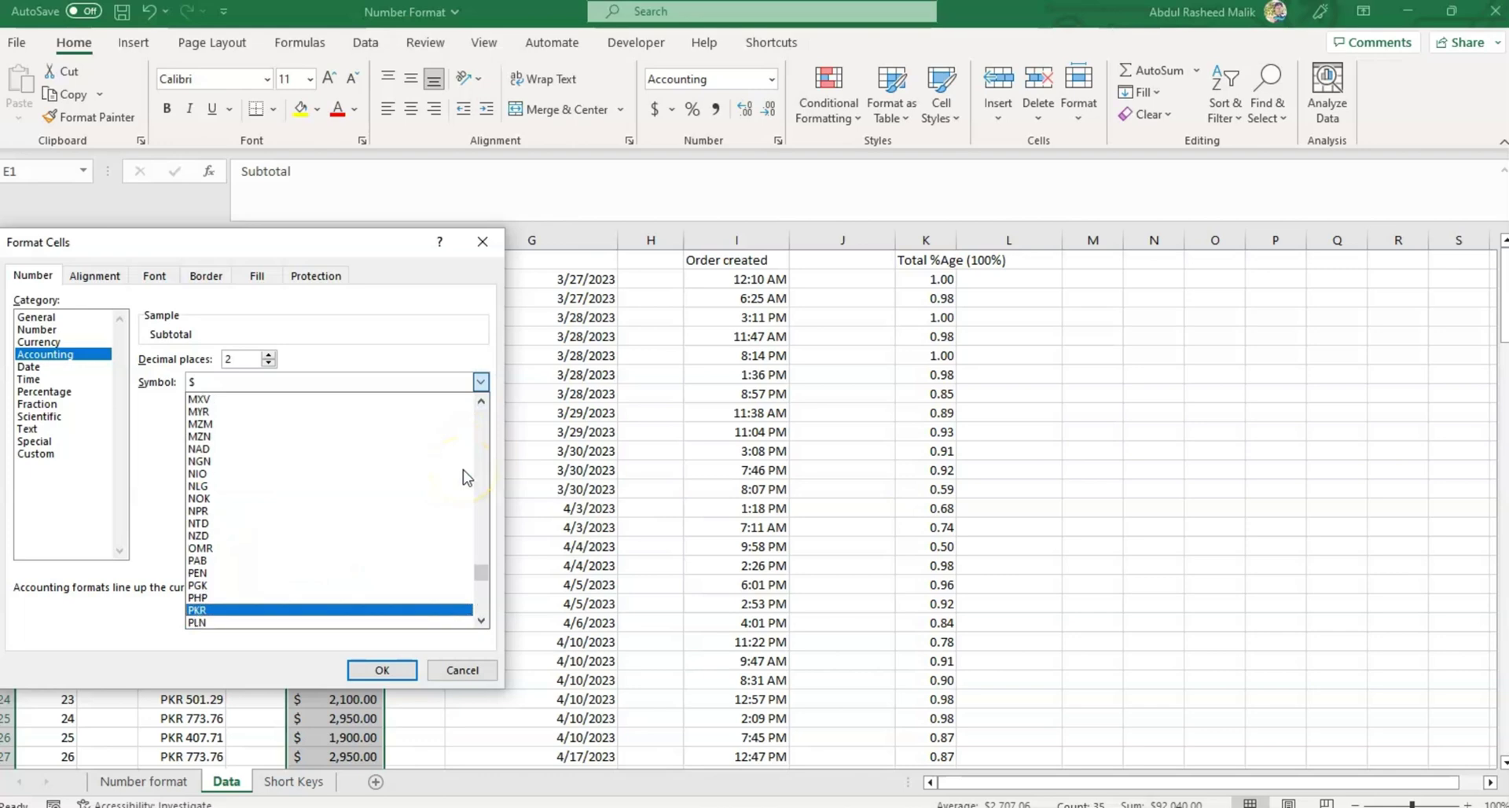
{"action": "left_click", "coordinate": [220, 612]}
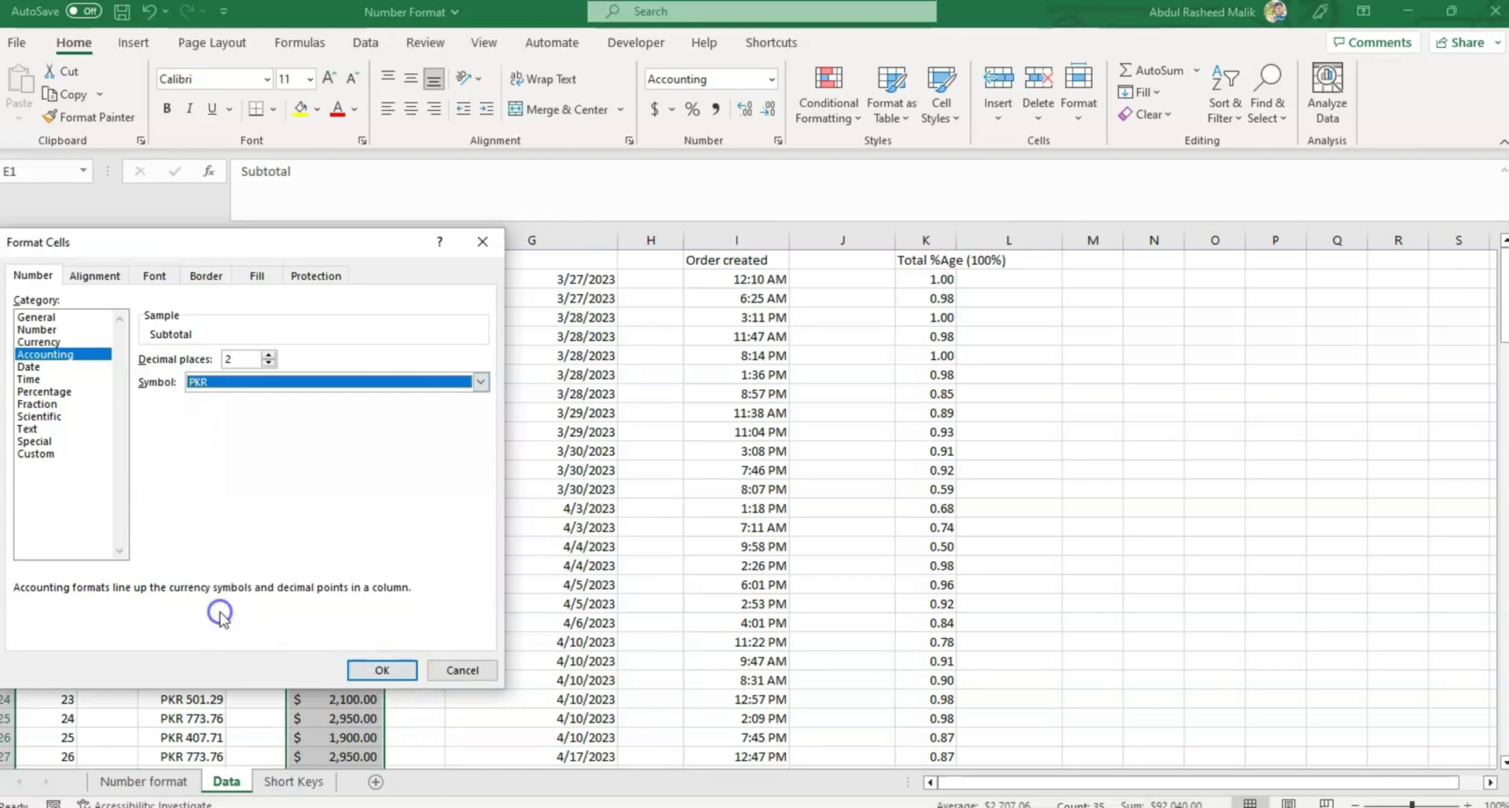
{"action": "left_click", "coordinate": [383, 671]}
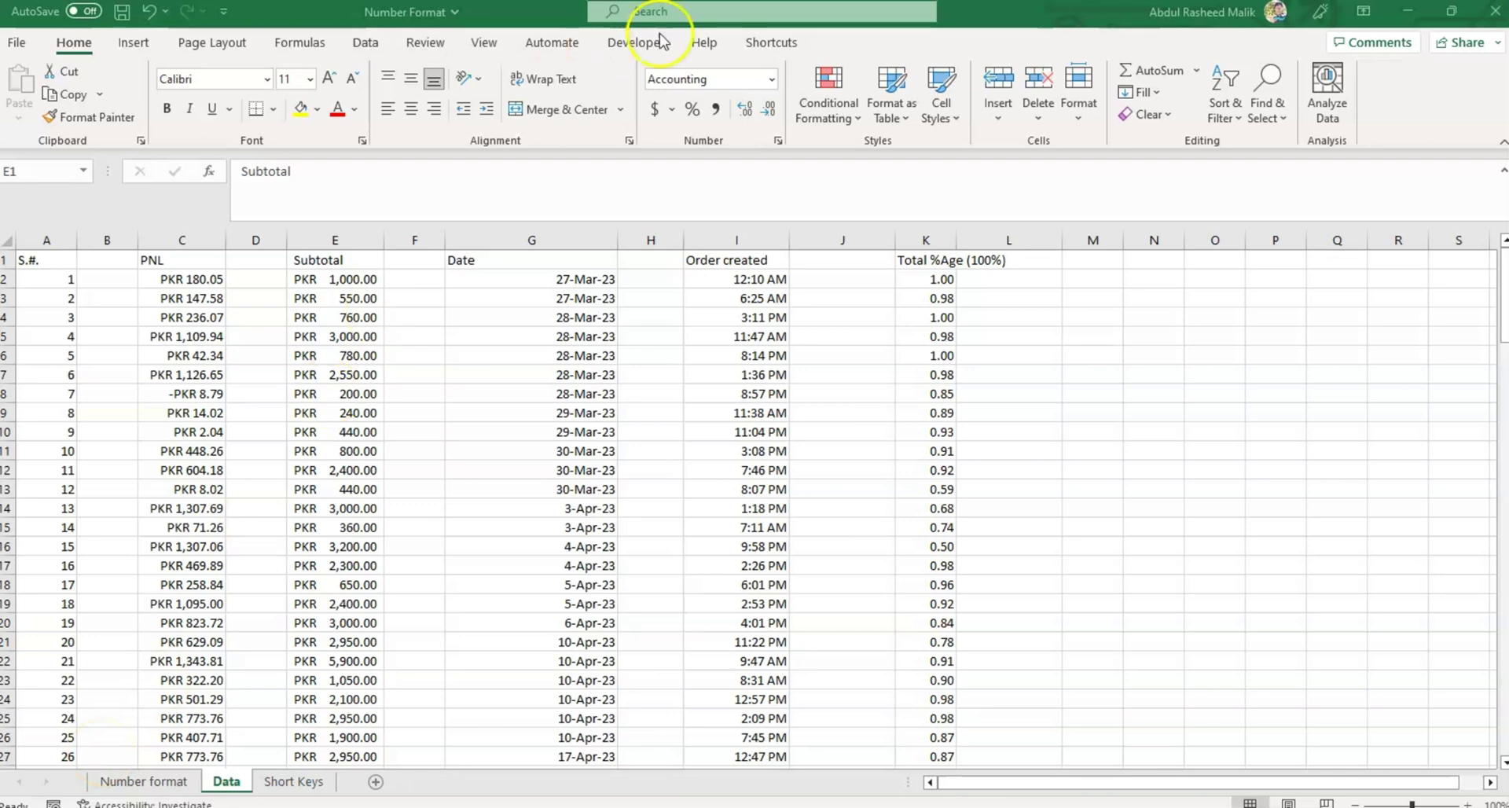
Format Date column G as Short Date, then Long Date like Monday, March 27, 2023.
{"action": "left_click", "coordinate": [775, 81]}
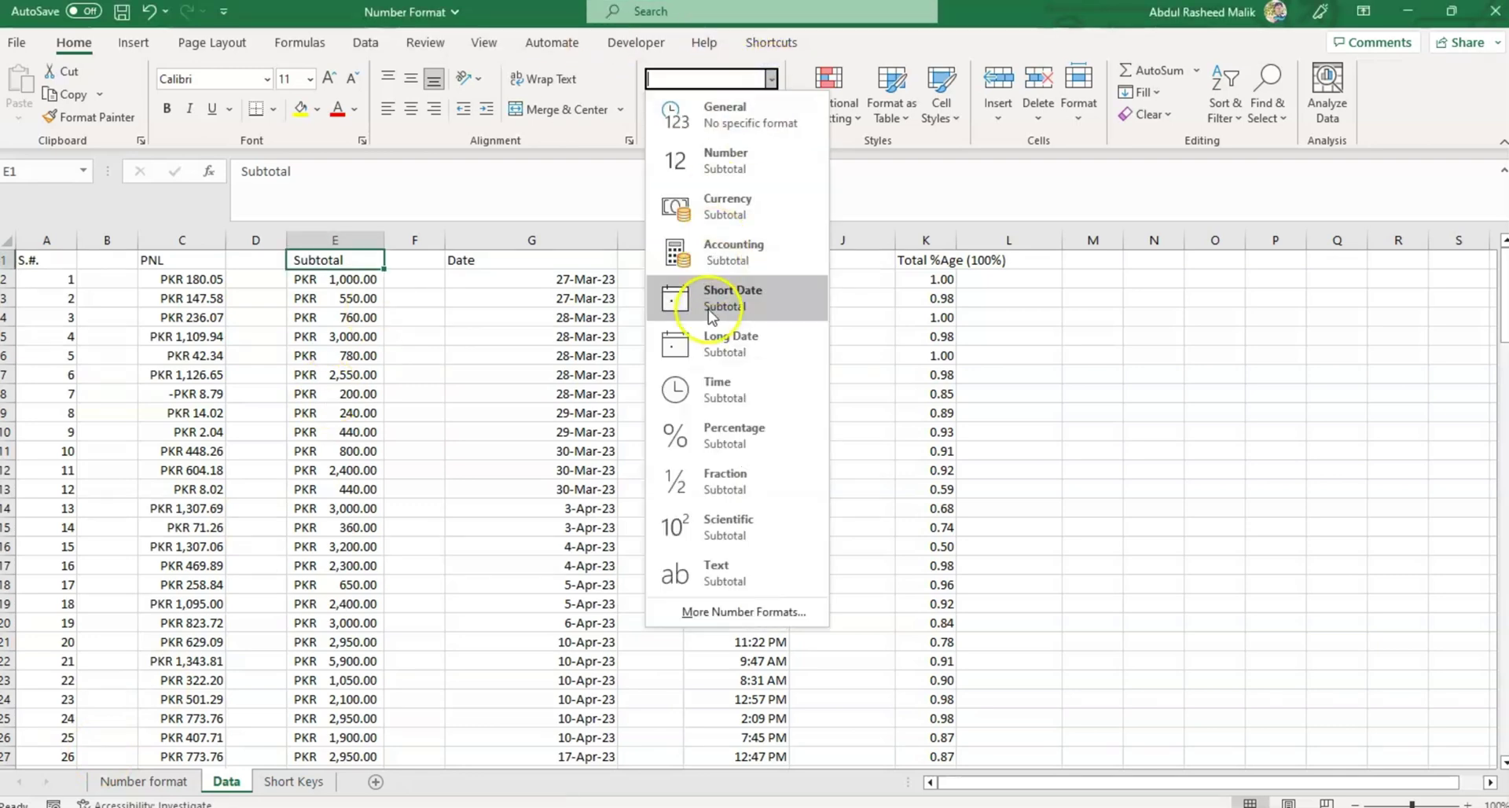
{"action": "key", "text": "Escape"}
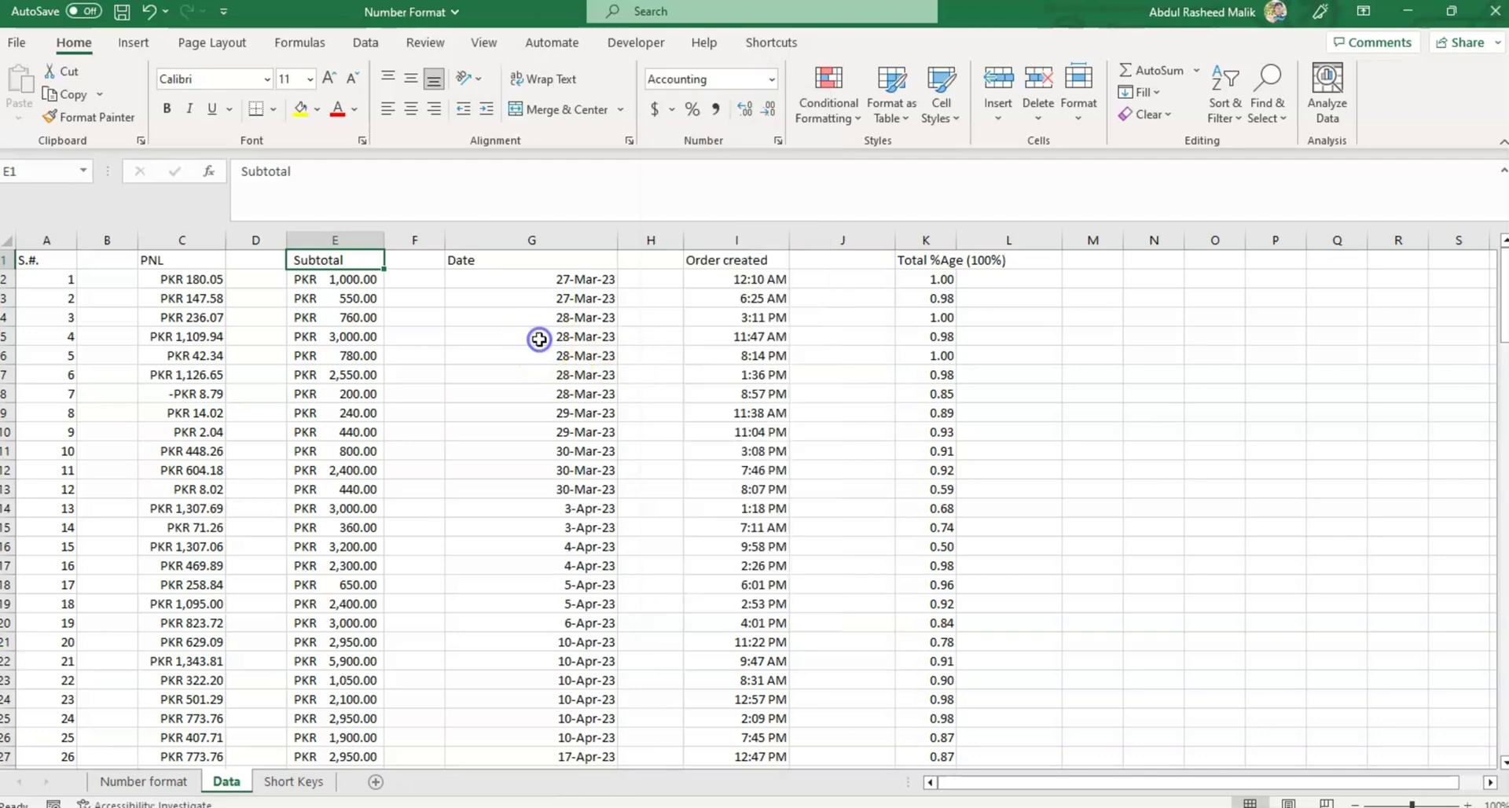
{"action": "left_click", "coordinate": [564, 237]}
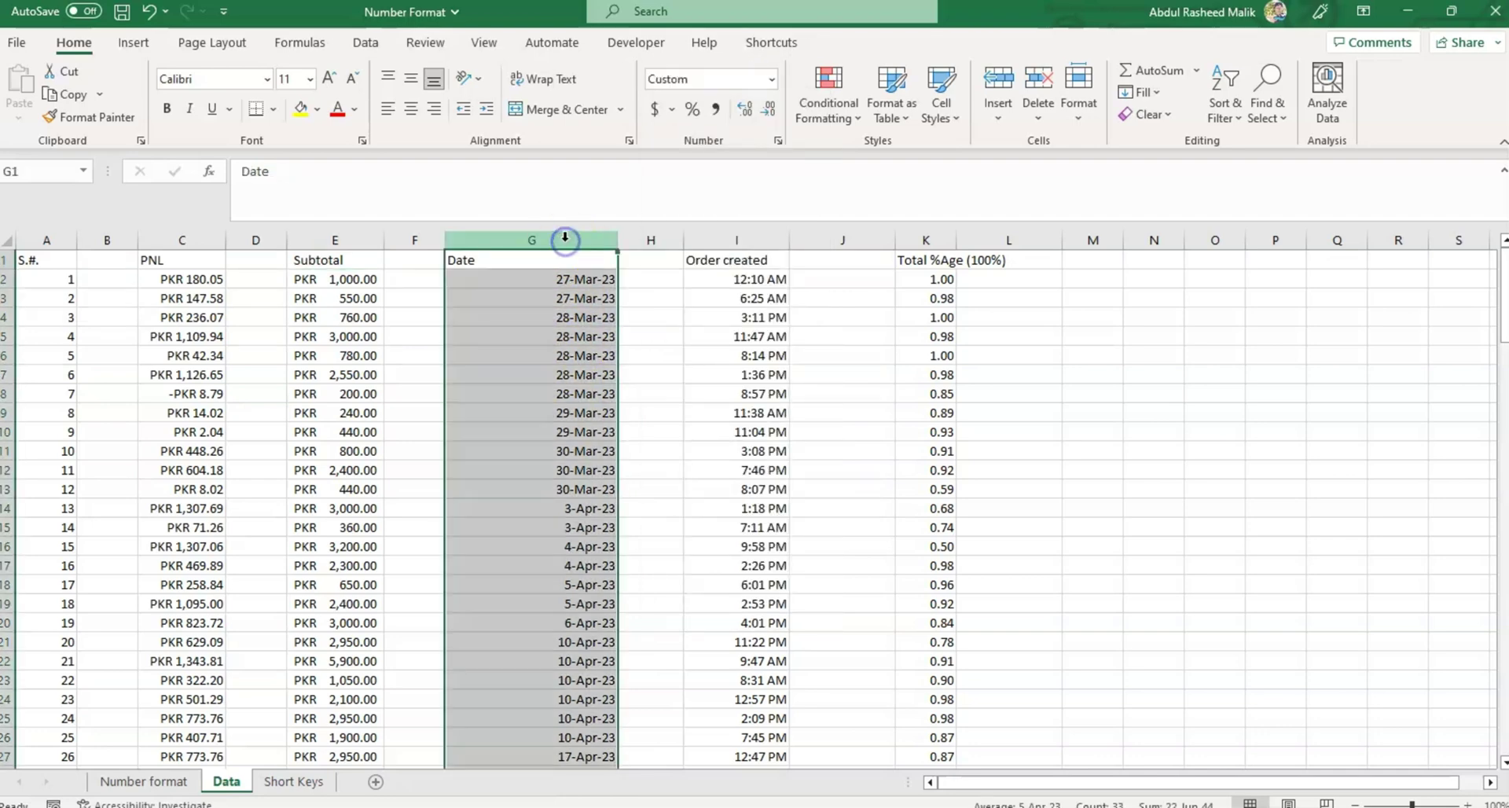
{"action": "left_click", "coordinate": [771, 79]}
{"action": "left_click", "coordinate": [748, 297]}
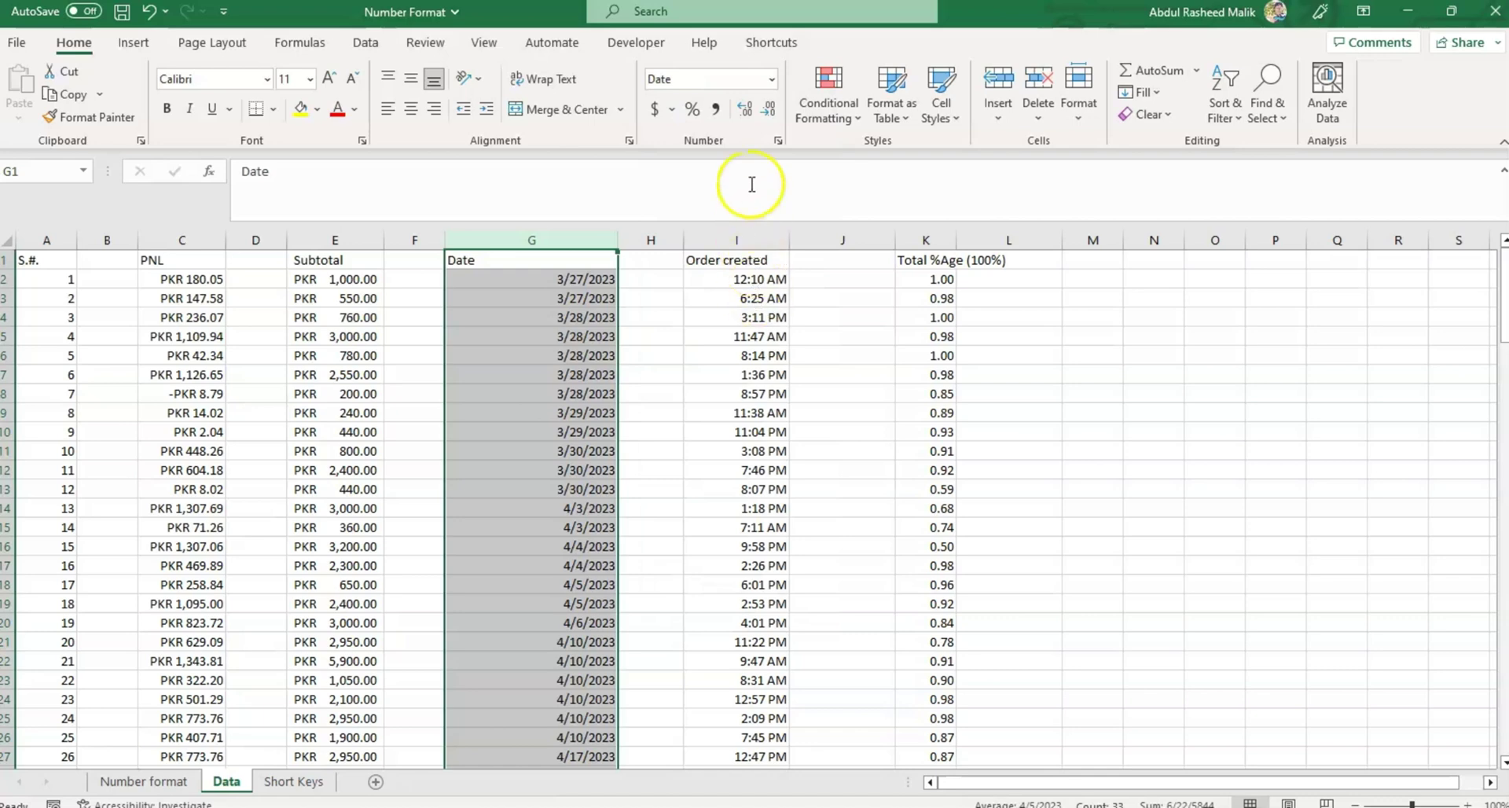
{"action": "left_click", "coordinate": [772, 79]}
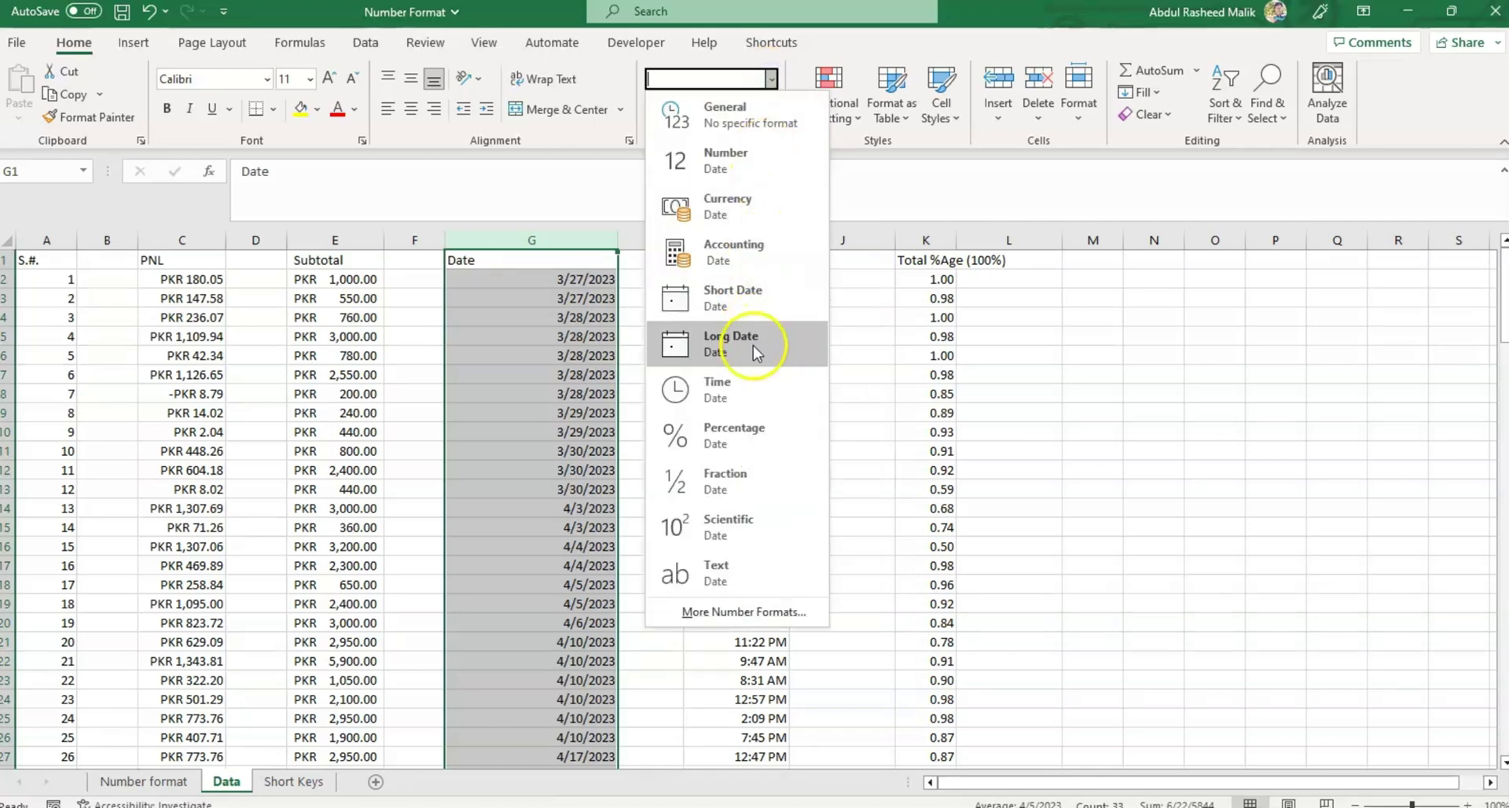
{"action": "left_click", "coordinate": [756, 343]}
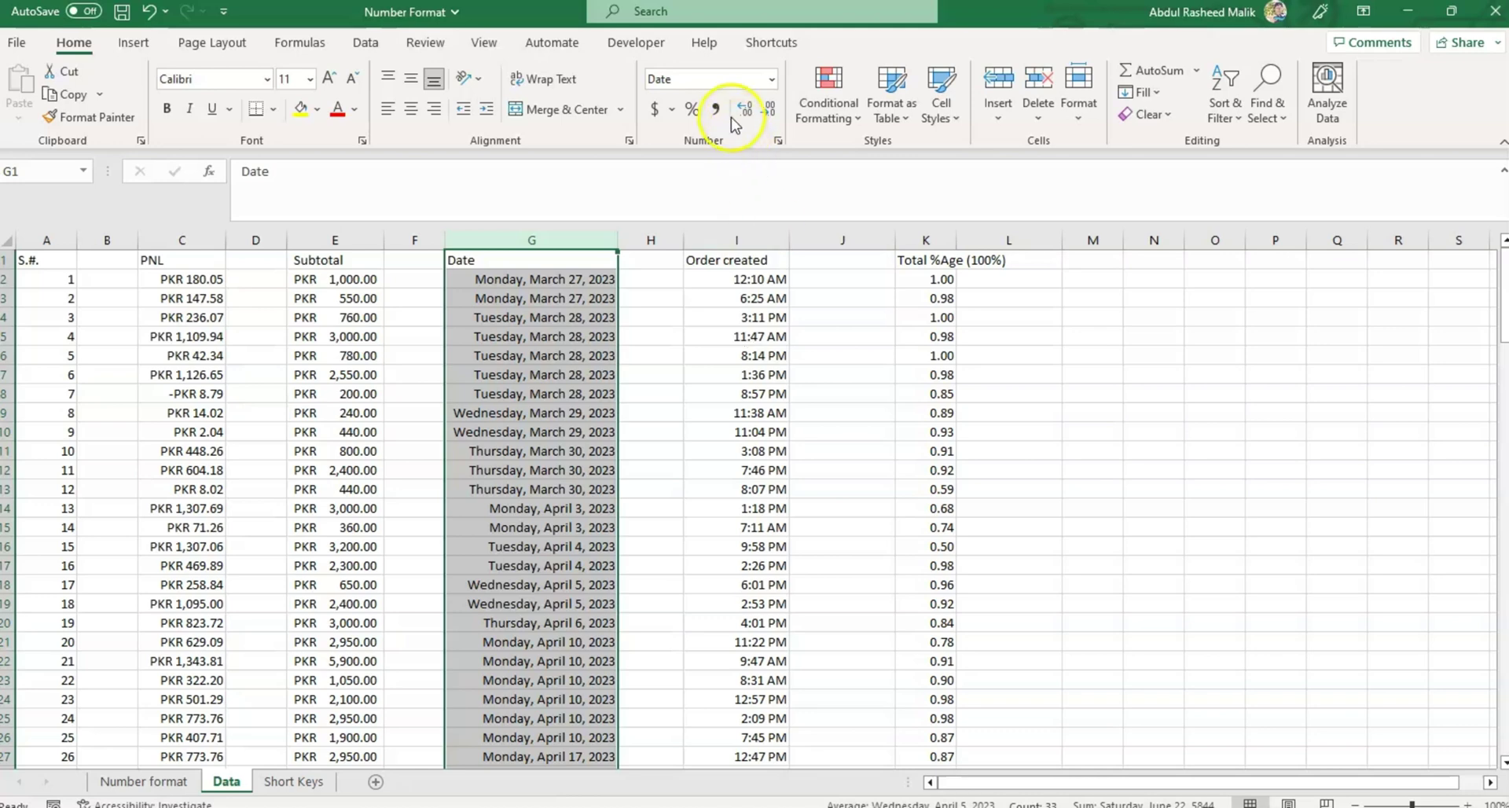
{"action": "left_click", "coordinate": [778, 140]}
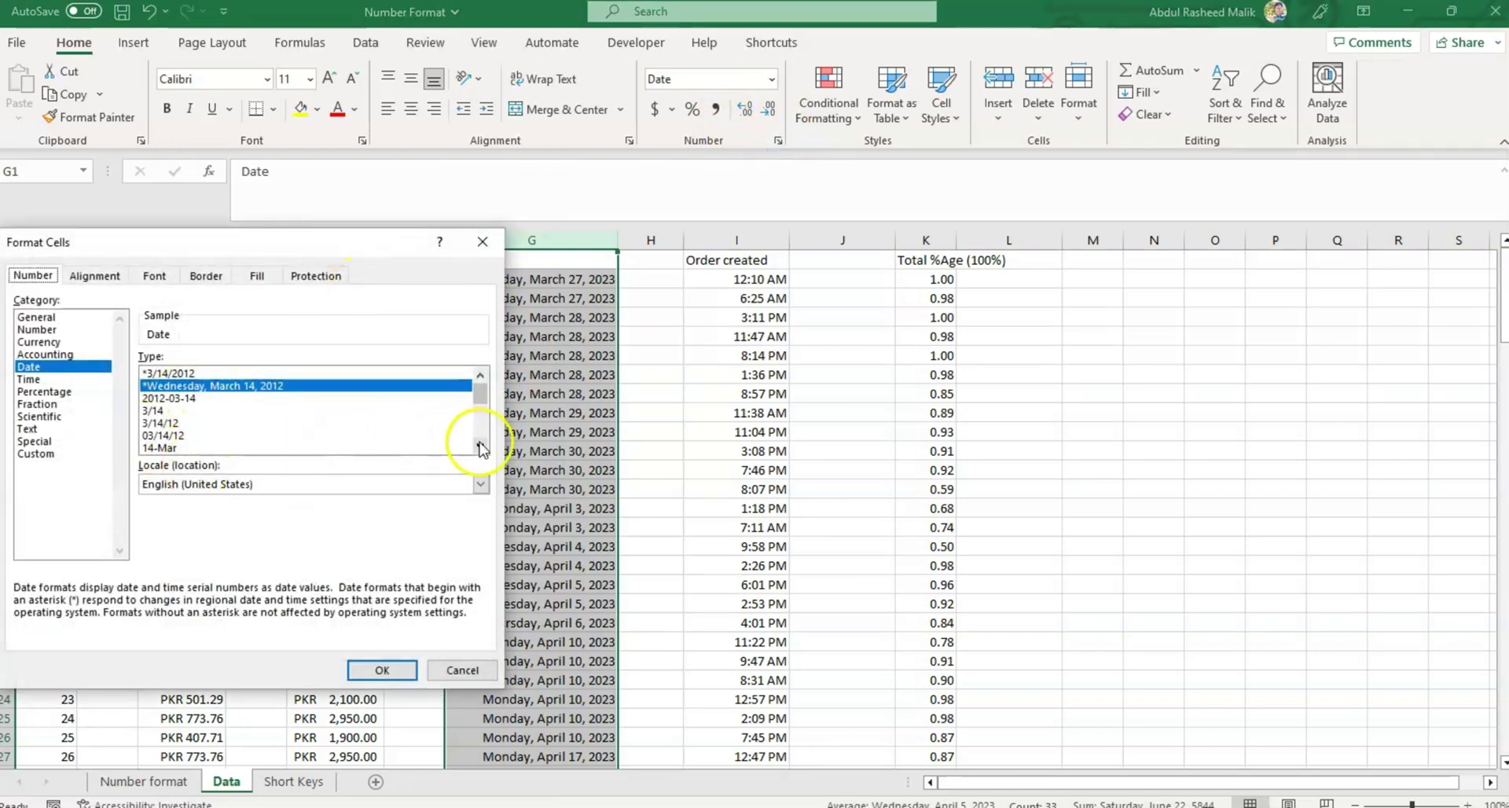
Apply the 14-Mar date type, then change it to the 'March 14, 2012' type.
{"action": "left_click", "coordinate": [165, 448]}
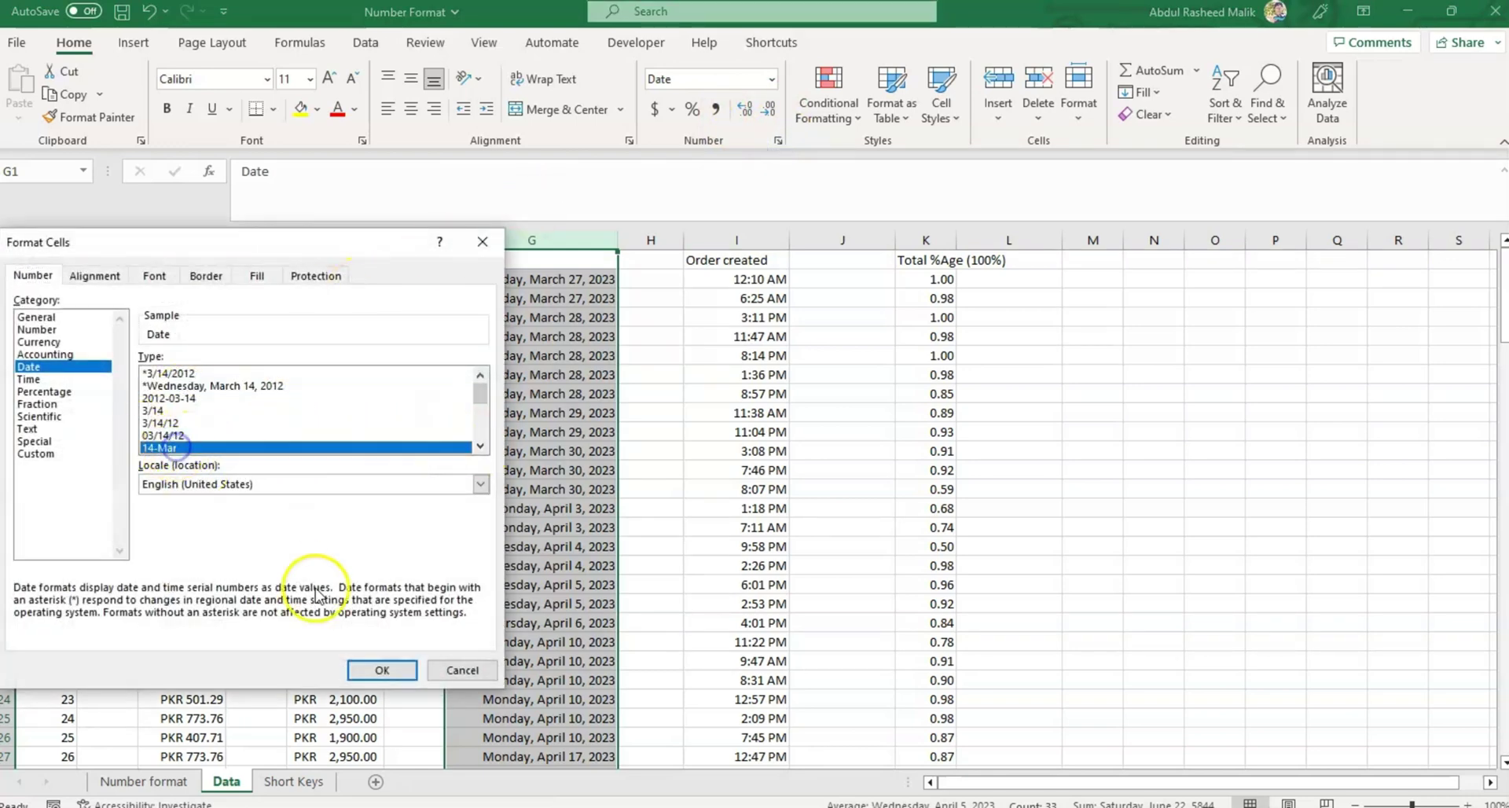
{"action": "left_click", "coordinate": [382, 670]}
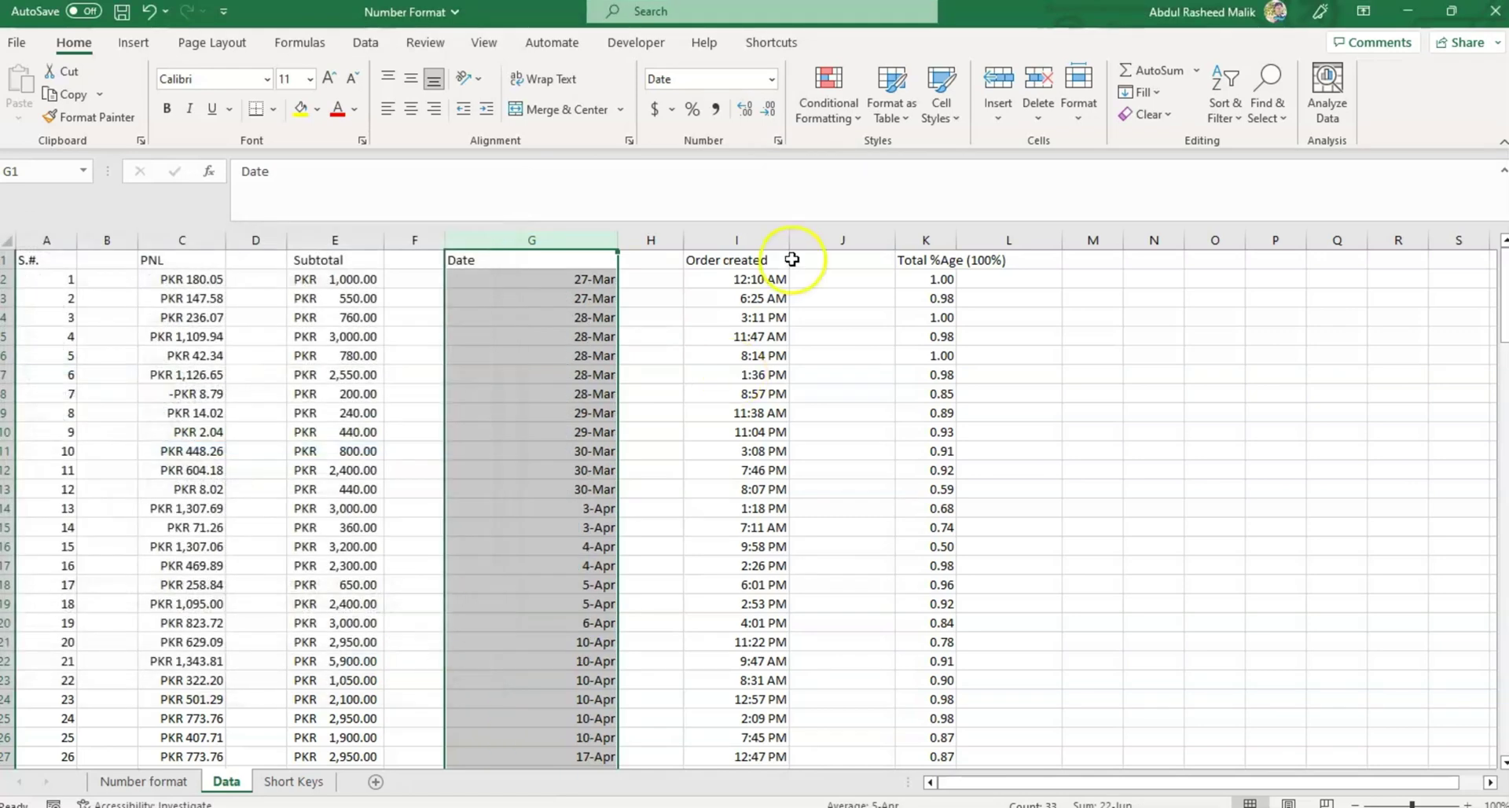
{"action": "left_click", "coordinate": [778, 141]}
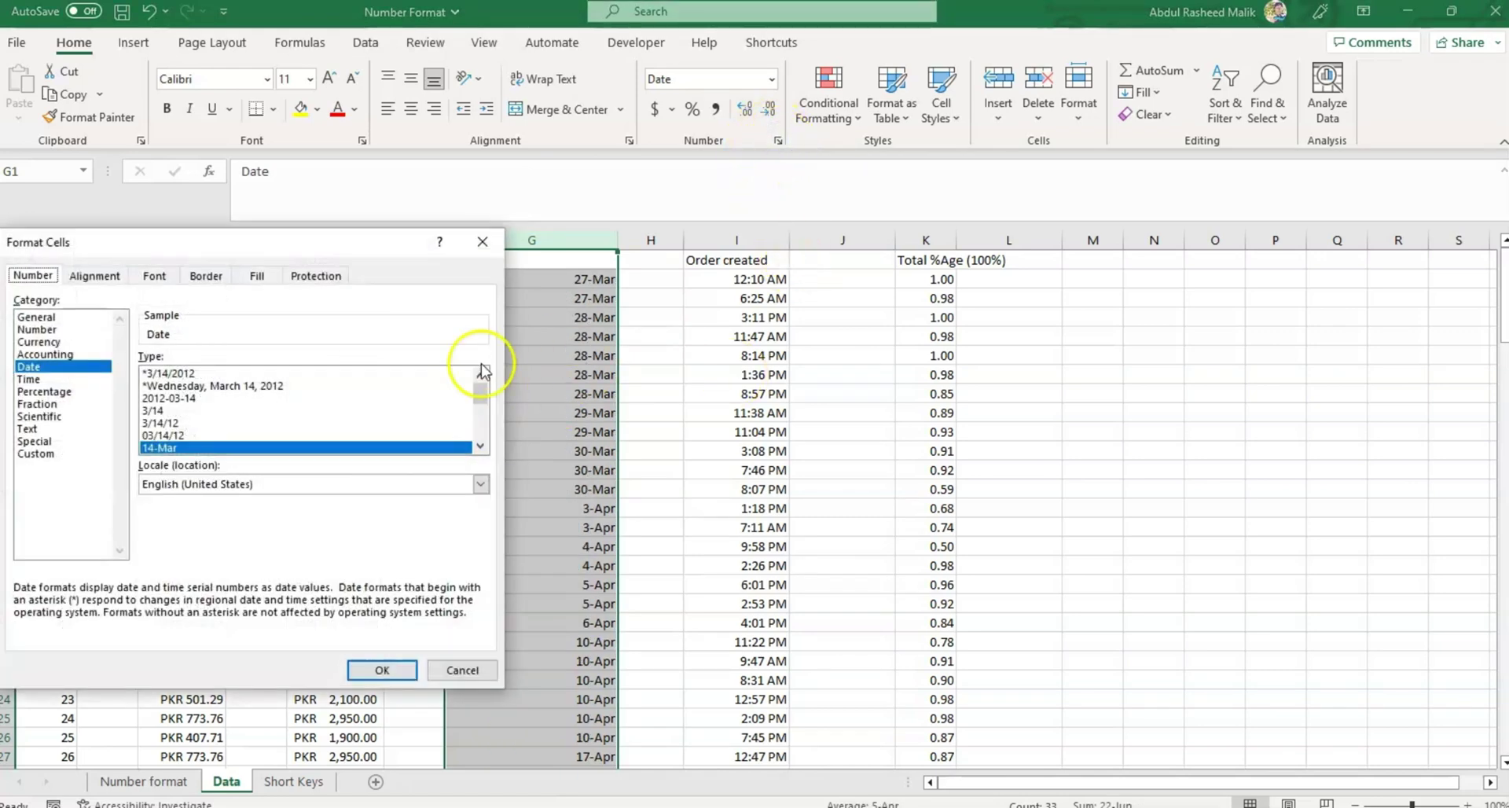
{"action": "left_click", "coordinate": [481, 443]}
{"action": "left_click", "coordinate": [480, 443]}
{"action": "left_click", "coordinate": [480, 445]}
{"action": "left_click", "coordinate": [480, 445]}
{"action": "left_click", "coordinate": [481, 445]}
{"action": "left_click", "coordinate": [481, 445]}
{"action": "left_click", "coordinate": [181, 423]}
{"action": "left_click", "coordinate": [382, 670]}
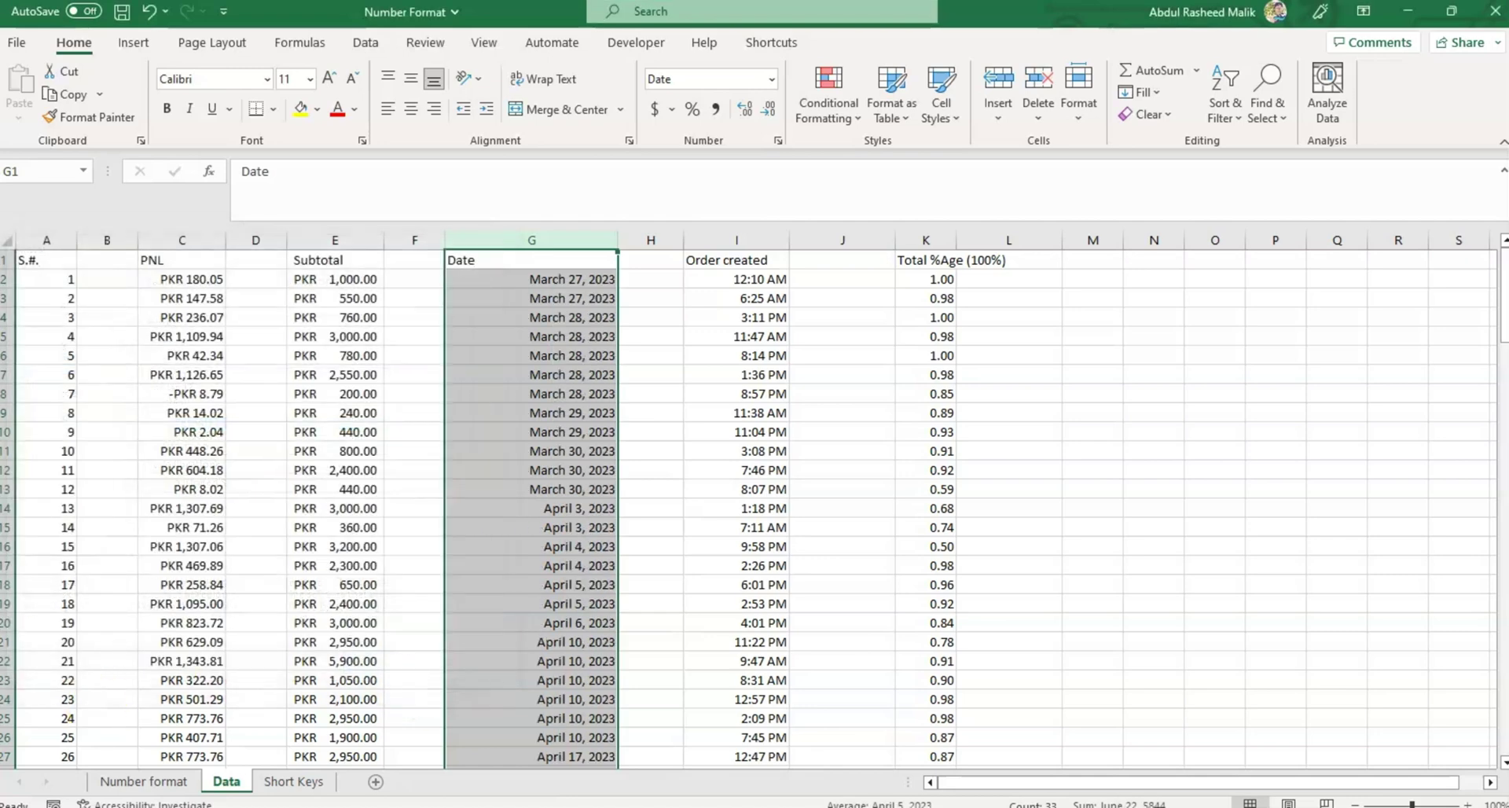
{"action": "left_click", "coordinate": [95, 703]}
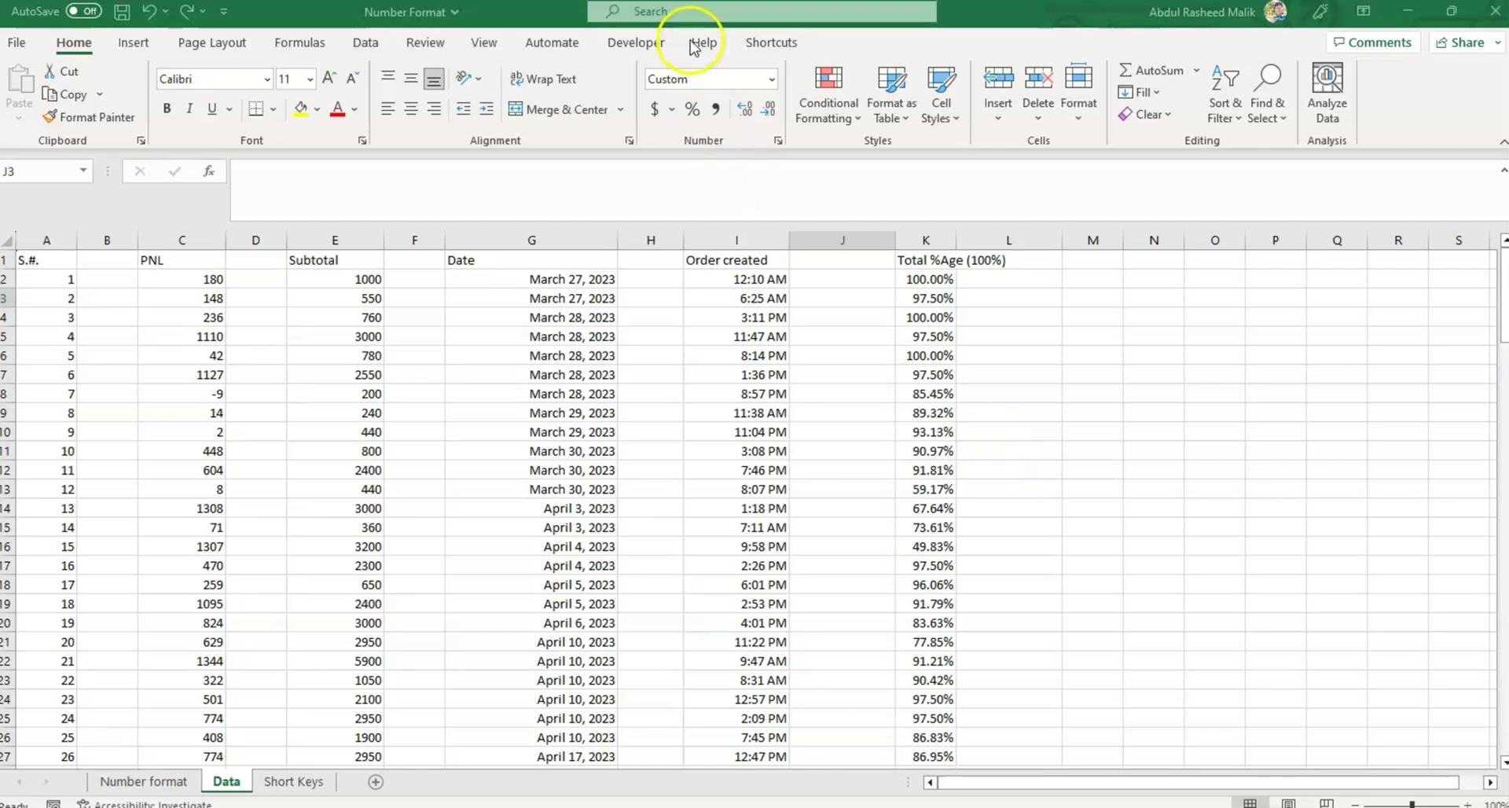
Apply the Time format with seconds to Order created column I.
{"action": "left_click", "coordinate": [773, 80]}
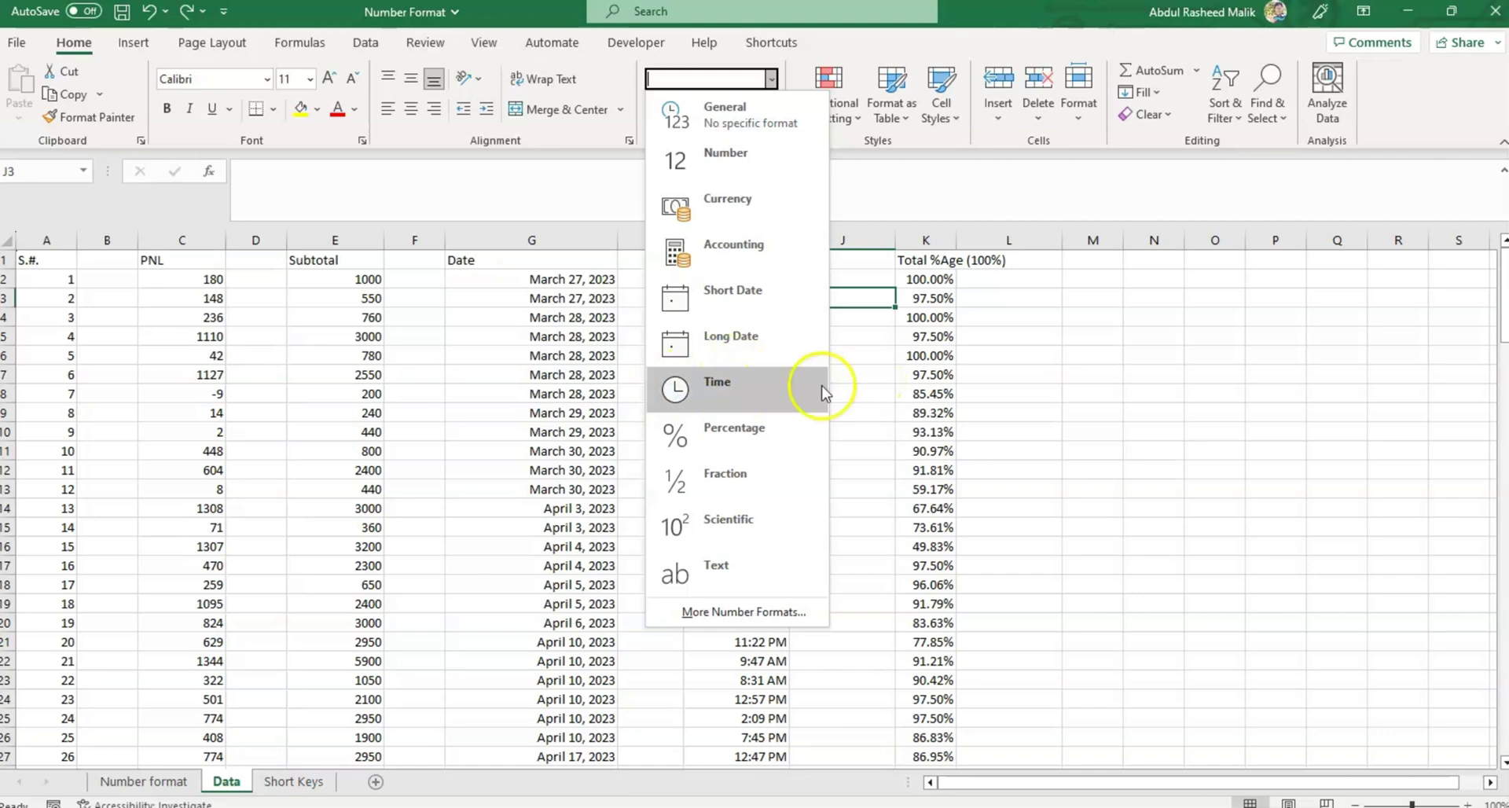
{"action": "left_click", "coordinate": [895, 382]}
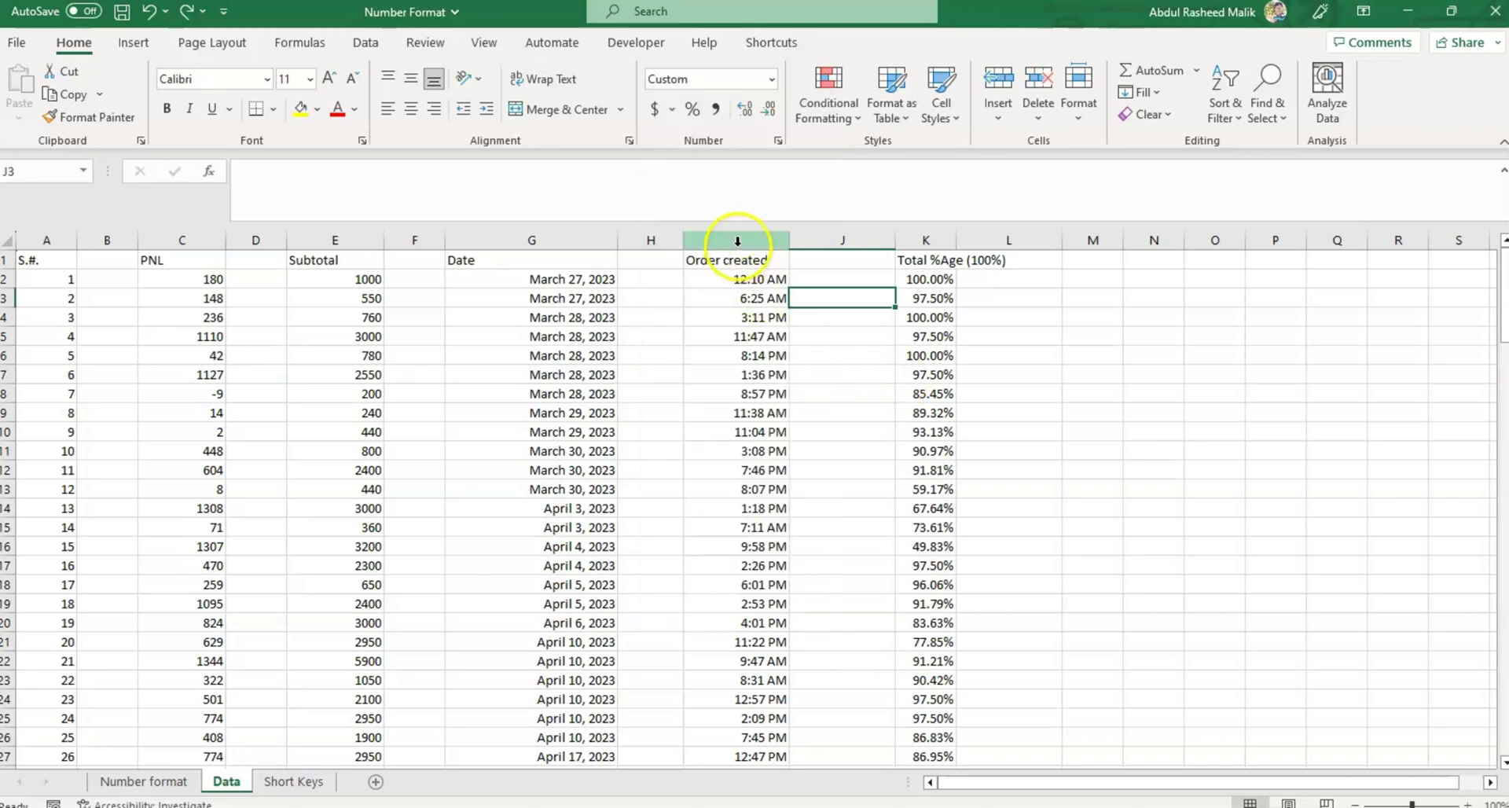
{"action": "left_click", "coordinate": [739, 239]}
{"action": "left_click", "coordinate": [772, 78]}
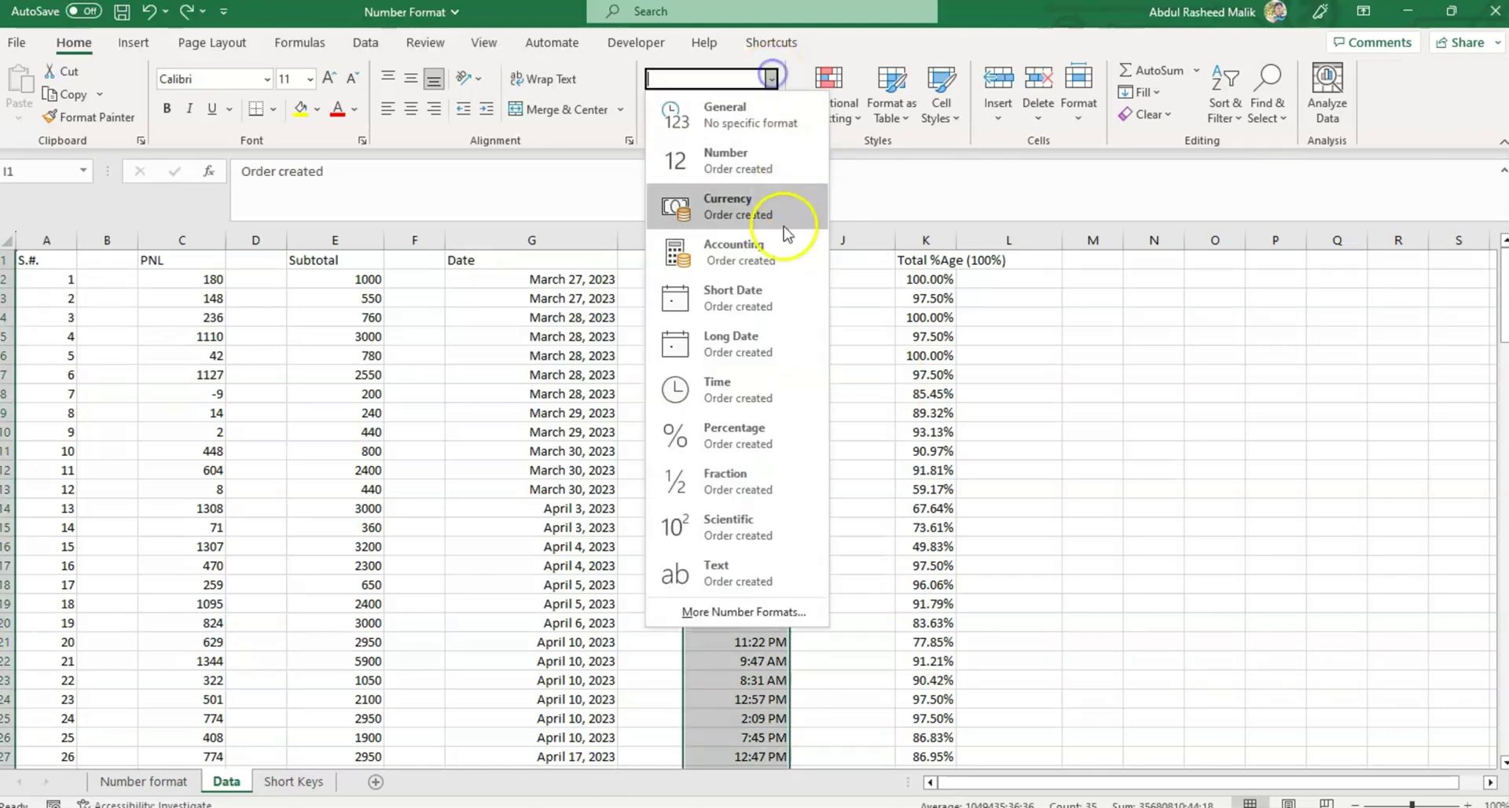
{"action": "left_click", "coordinate": [676, 363]}
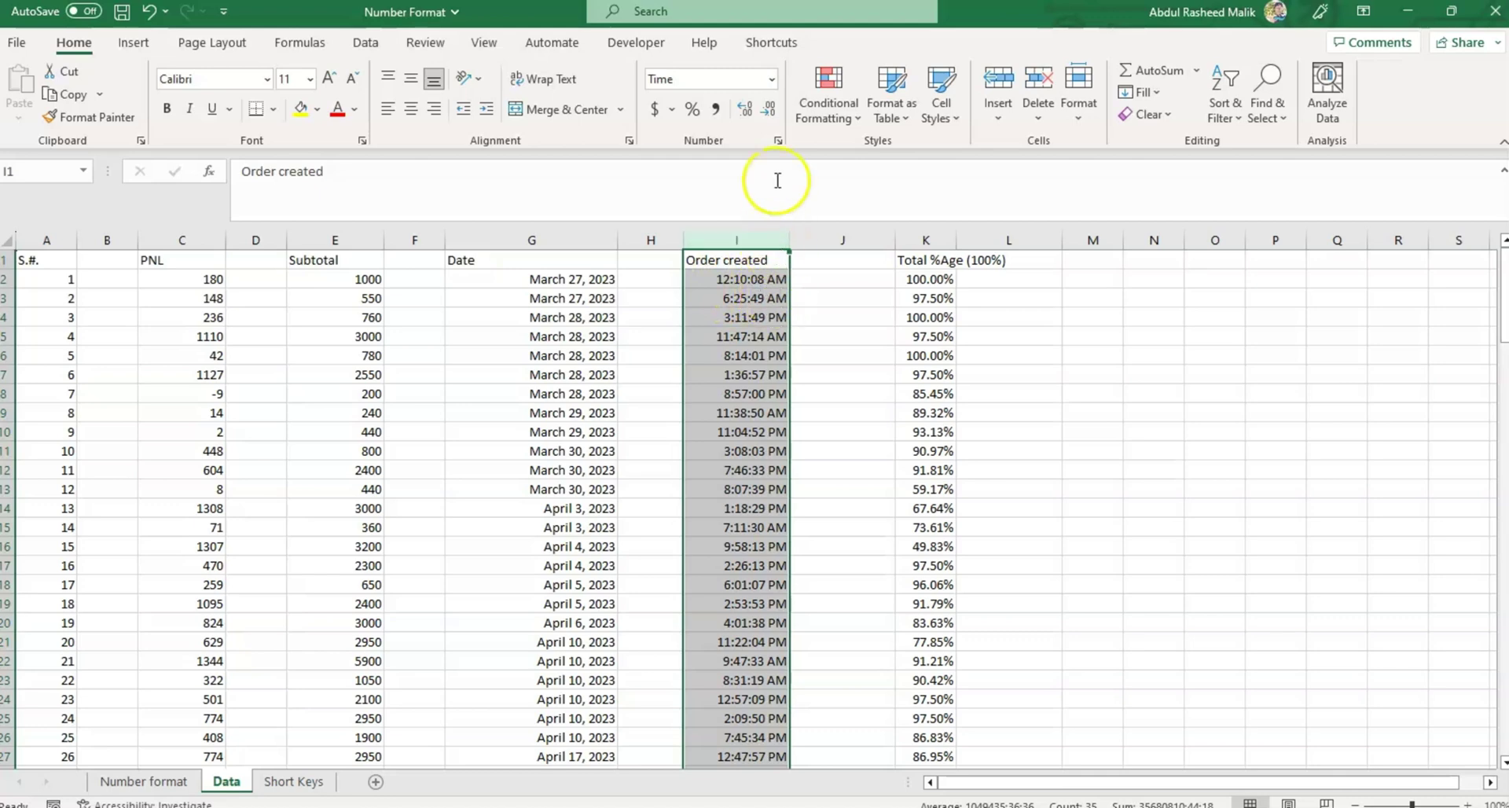
Change the column I time type to 1:30 PM in Format Cells, dropping seconds.
{"action": "left_click", "coordinate": [778, 142]}
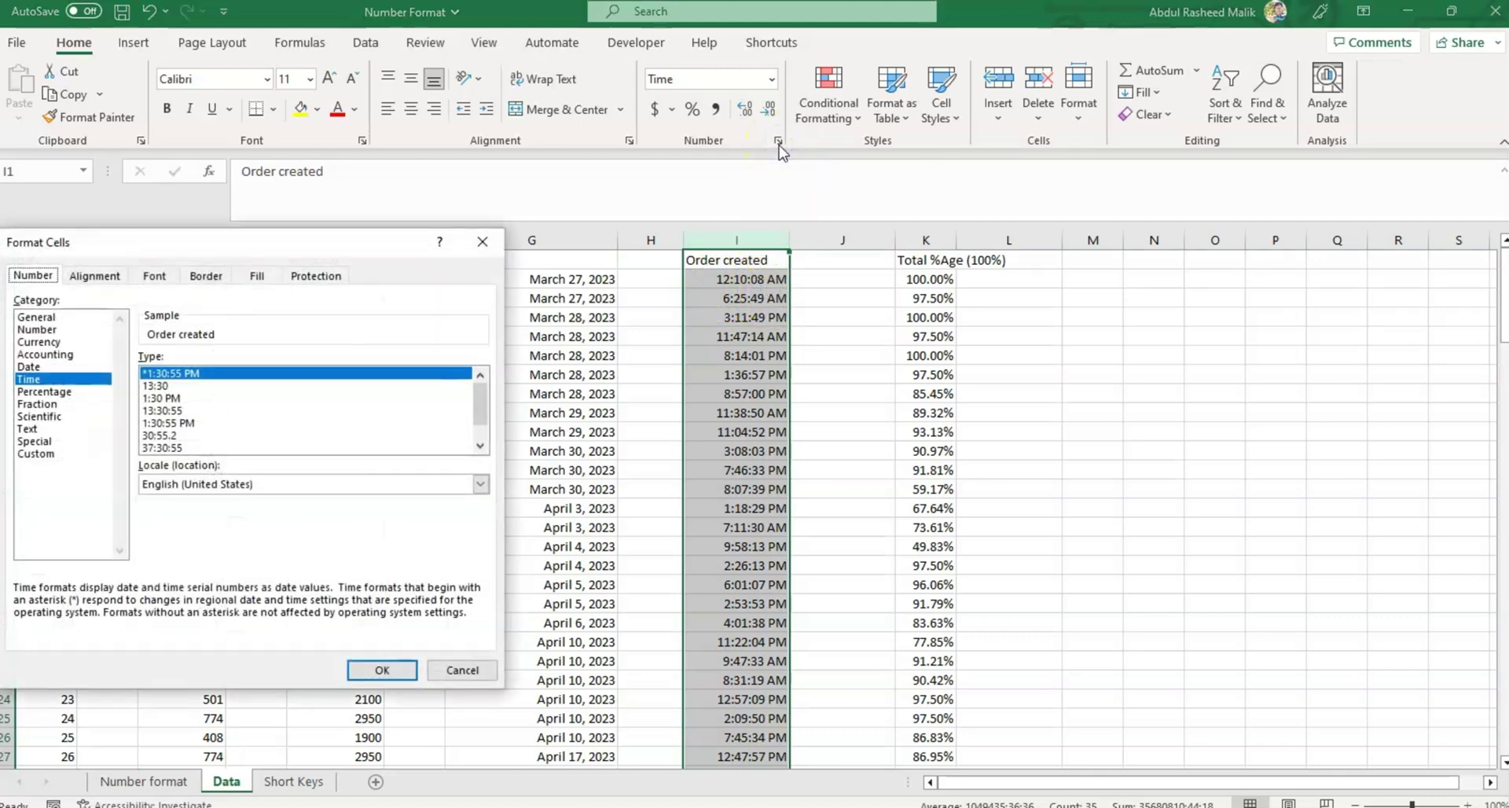
{"action": "left_click", "coordinate": [480, 444]}
{"action": "left_click", "coordinate": [480, 445]}
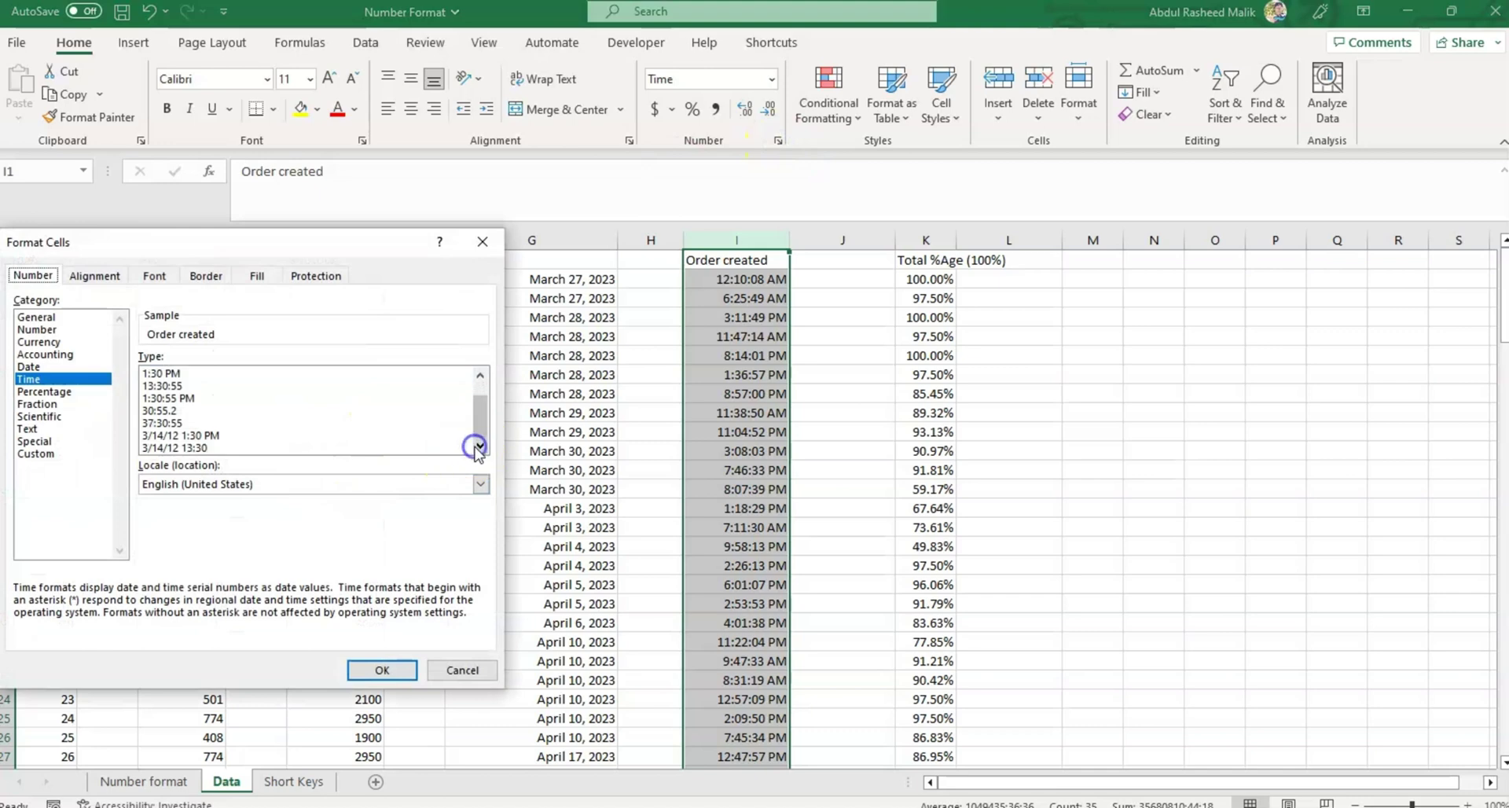
{"action": "left_click_drag", "start_coordinate": [481, 408], "coordinate": [481, 393]}
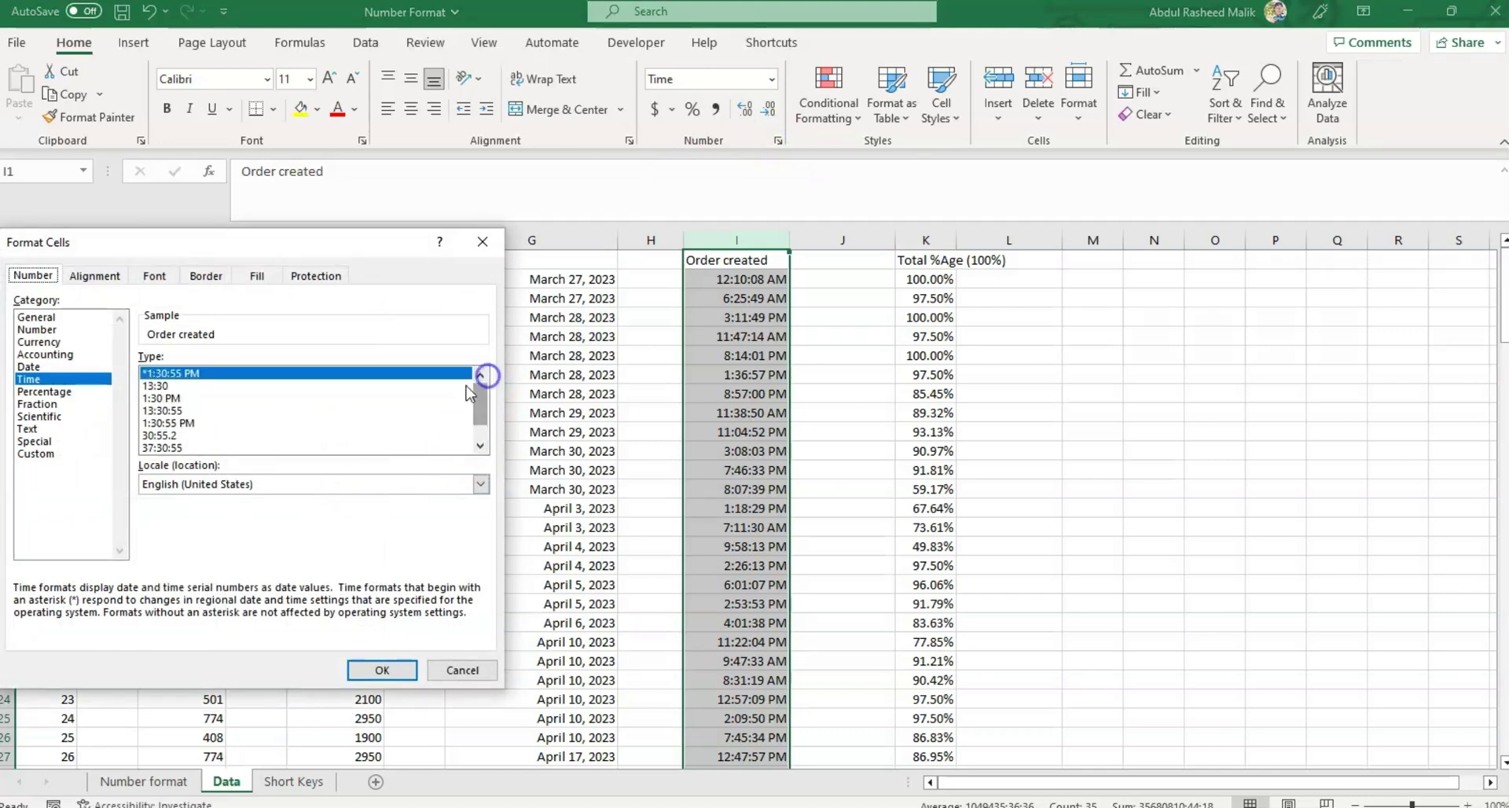
{"action": "left_click", "coordinate": [177, 398]}
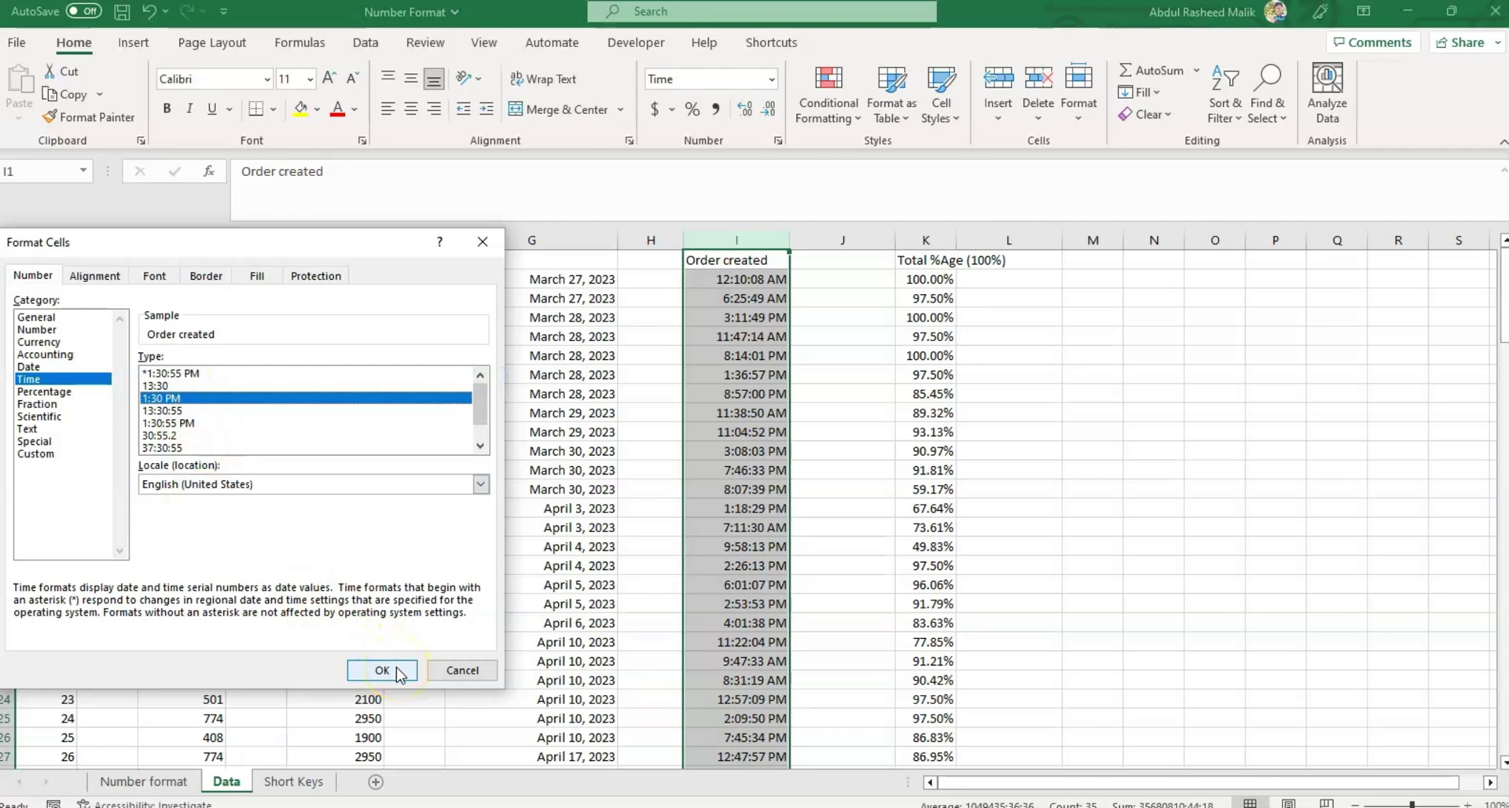
{"action": "left_click", "coordinate": [382, 670]}
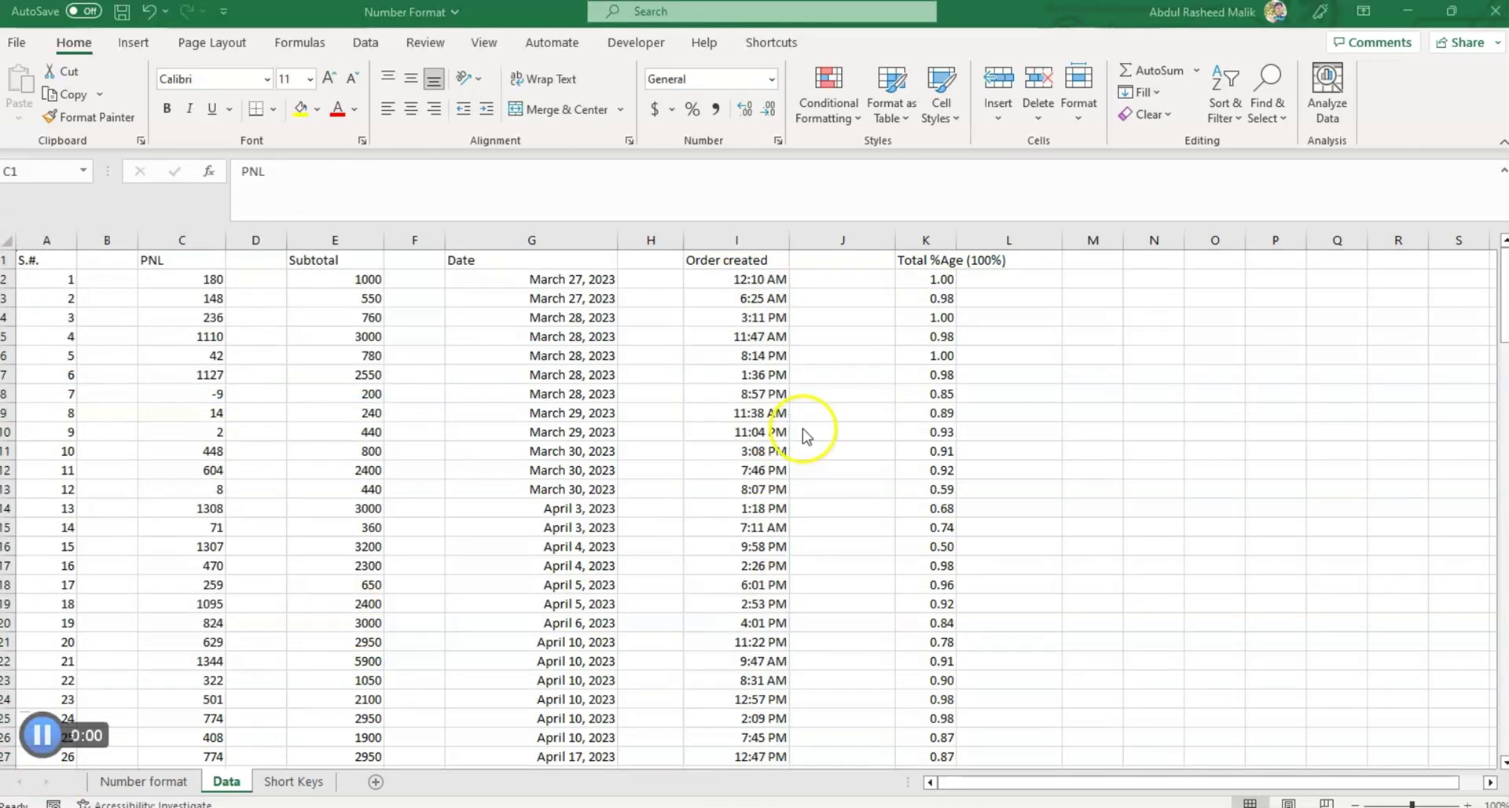
Format Total %Age column K as Percentage with two decimals, like 97.50%.
{"action": "left_click", "coordinate": [772, 79]}
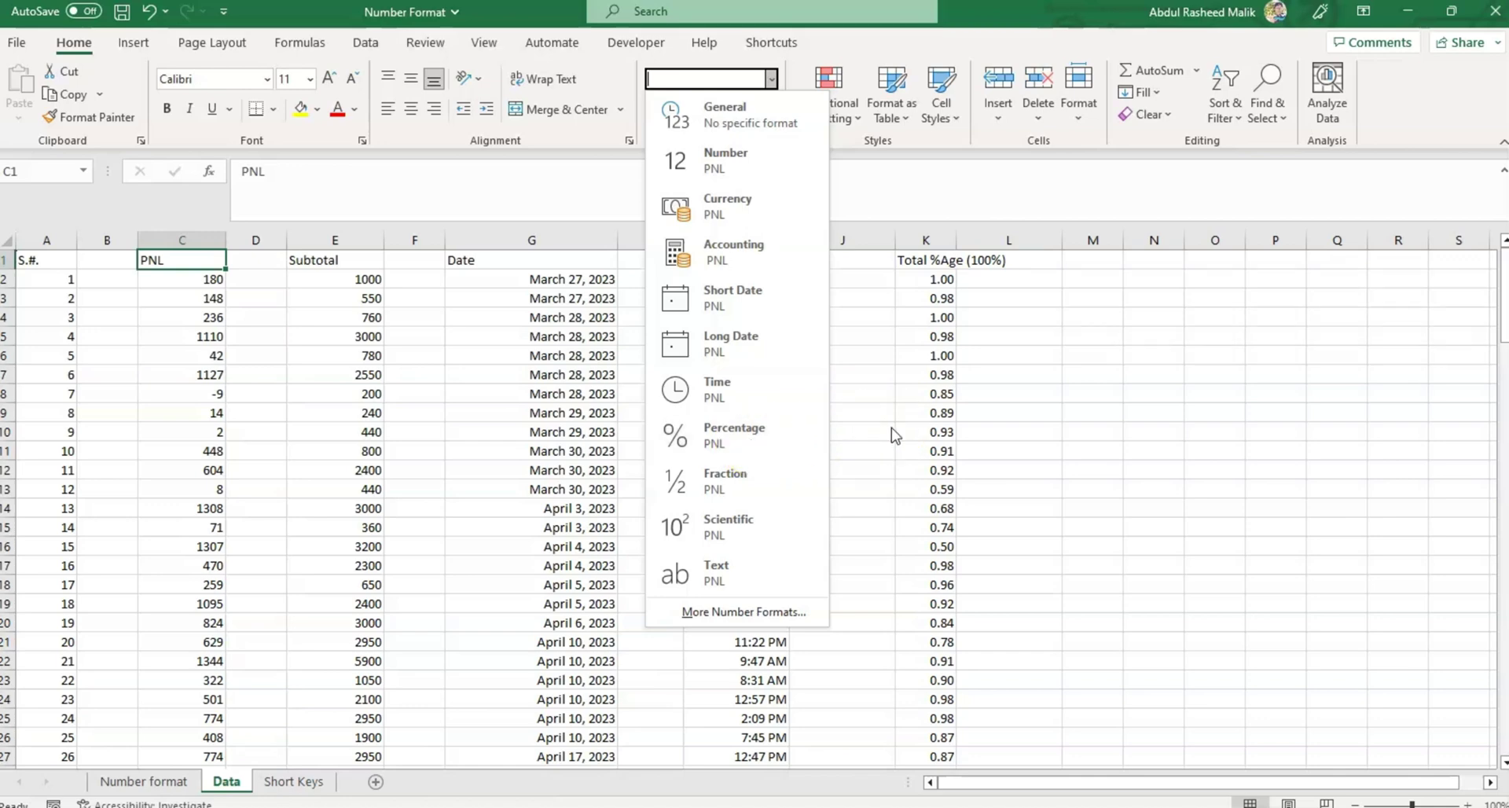
{"action": "left_click", "coordinate": [943, 373]}
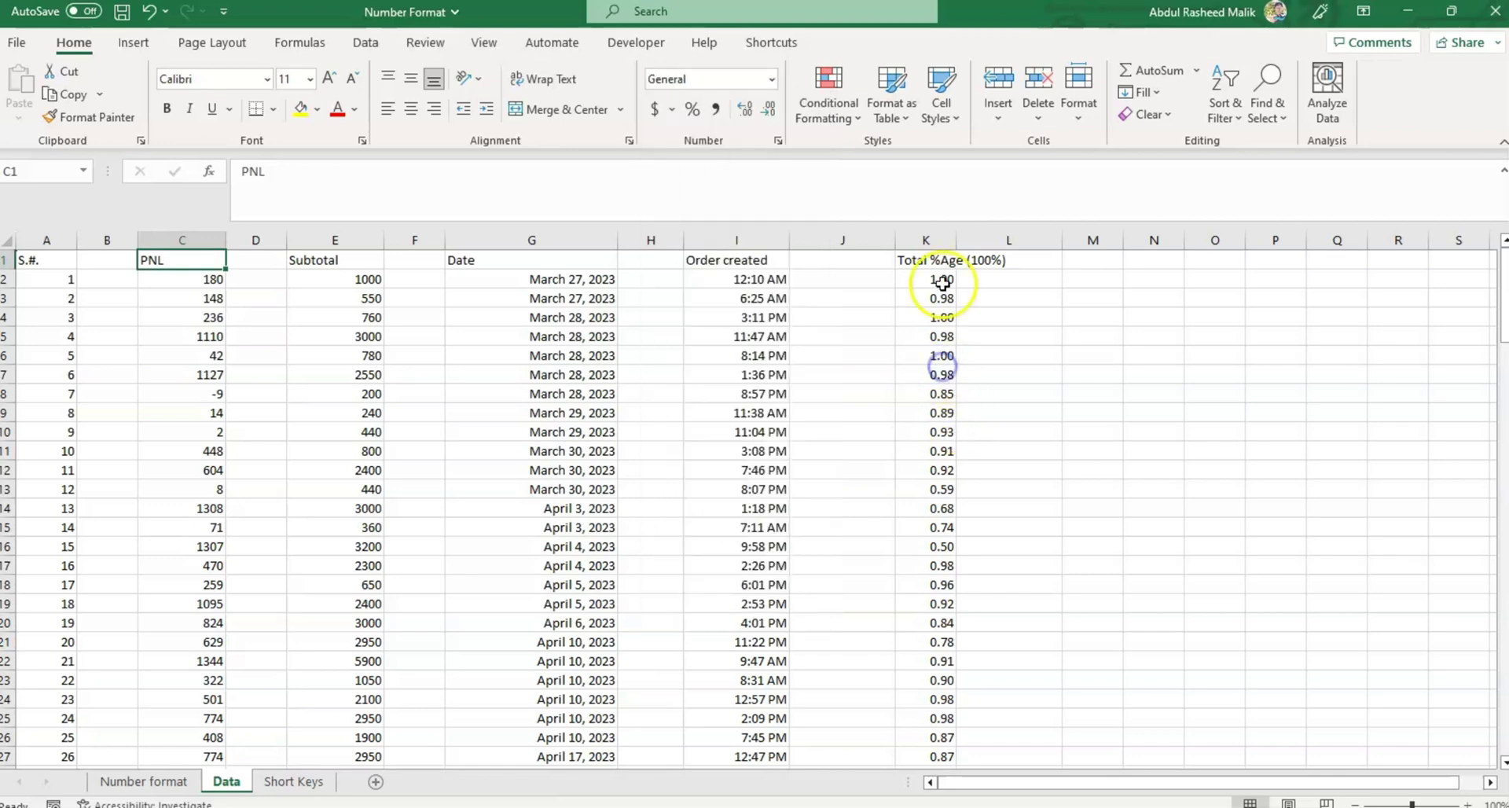
{"action": "left_click", "coordinate": [942, 239]}
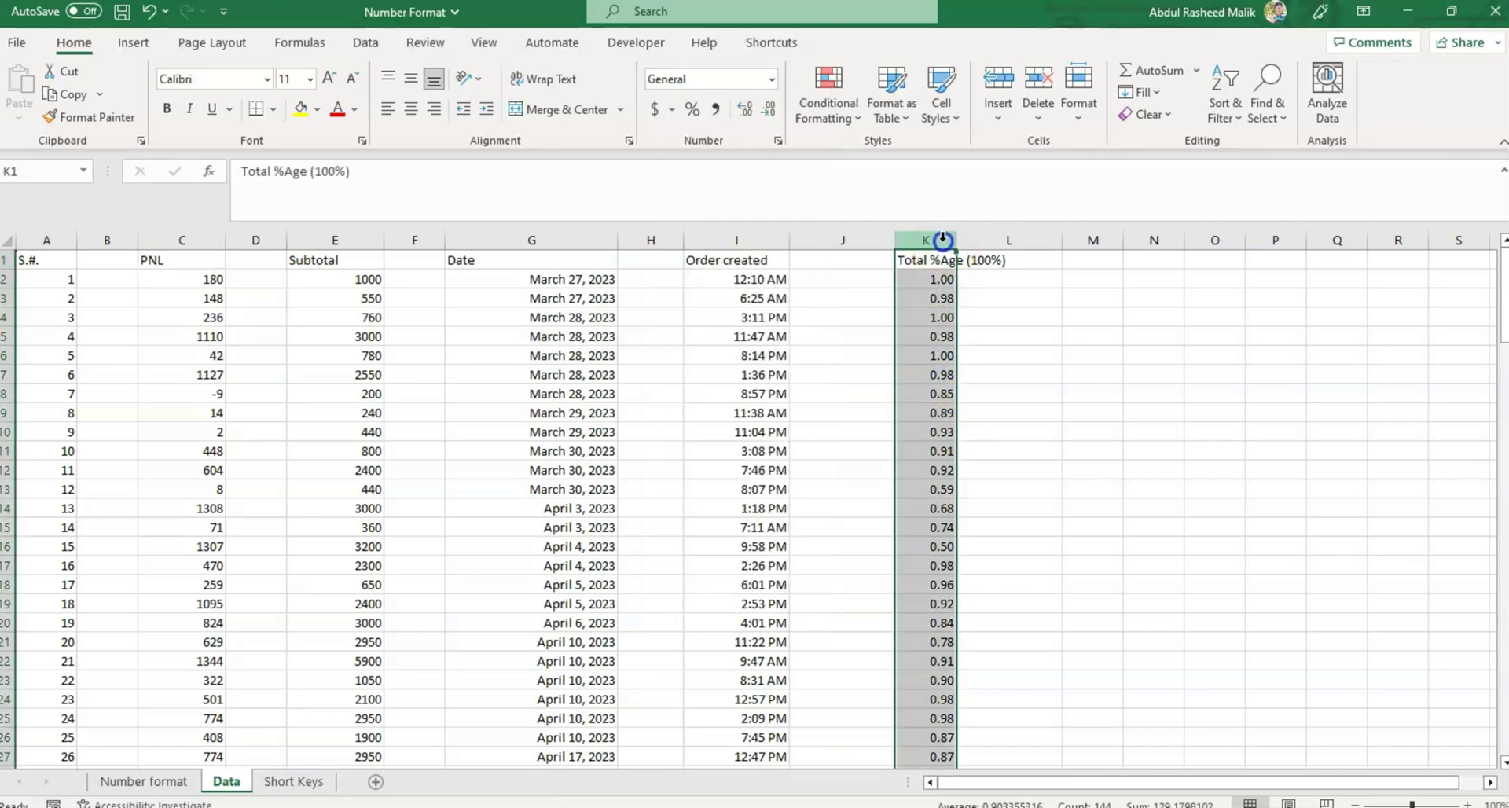
{"action": "left_click", "coordinate": [771, 79]}
{"action": "left_click", "coordinate": [767, 433]}
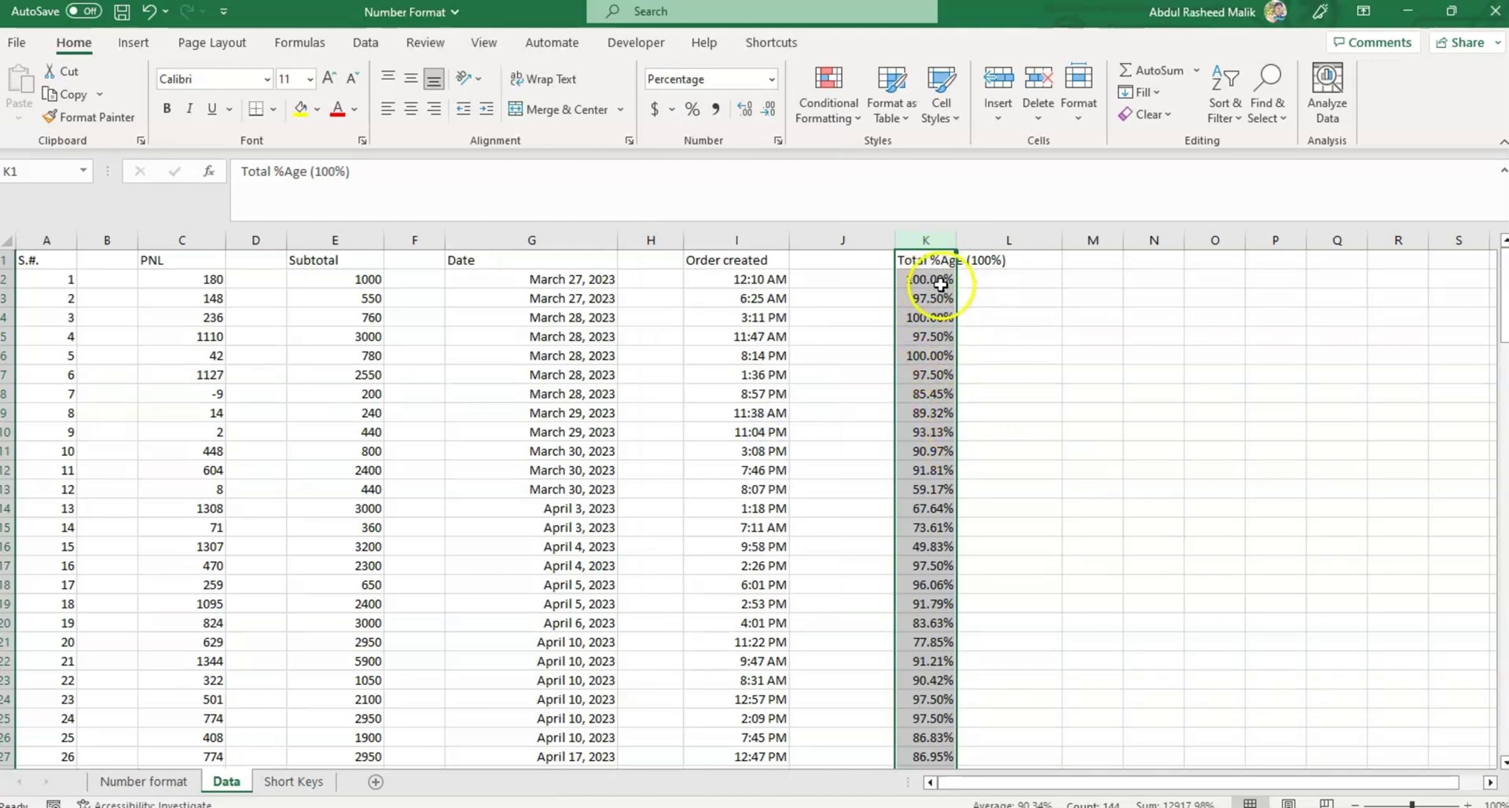
{"action": "left_click", "coordinate": [770, 110]}
{"action": "left_click", "coordinate": [769, 109]}
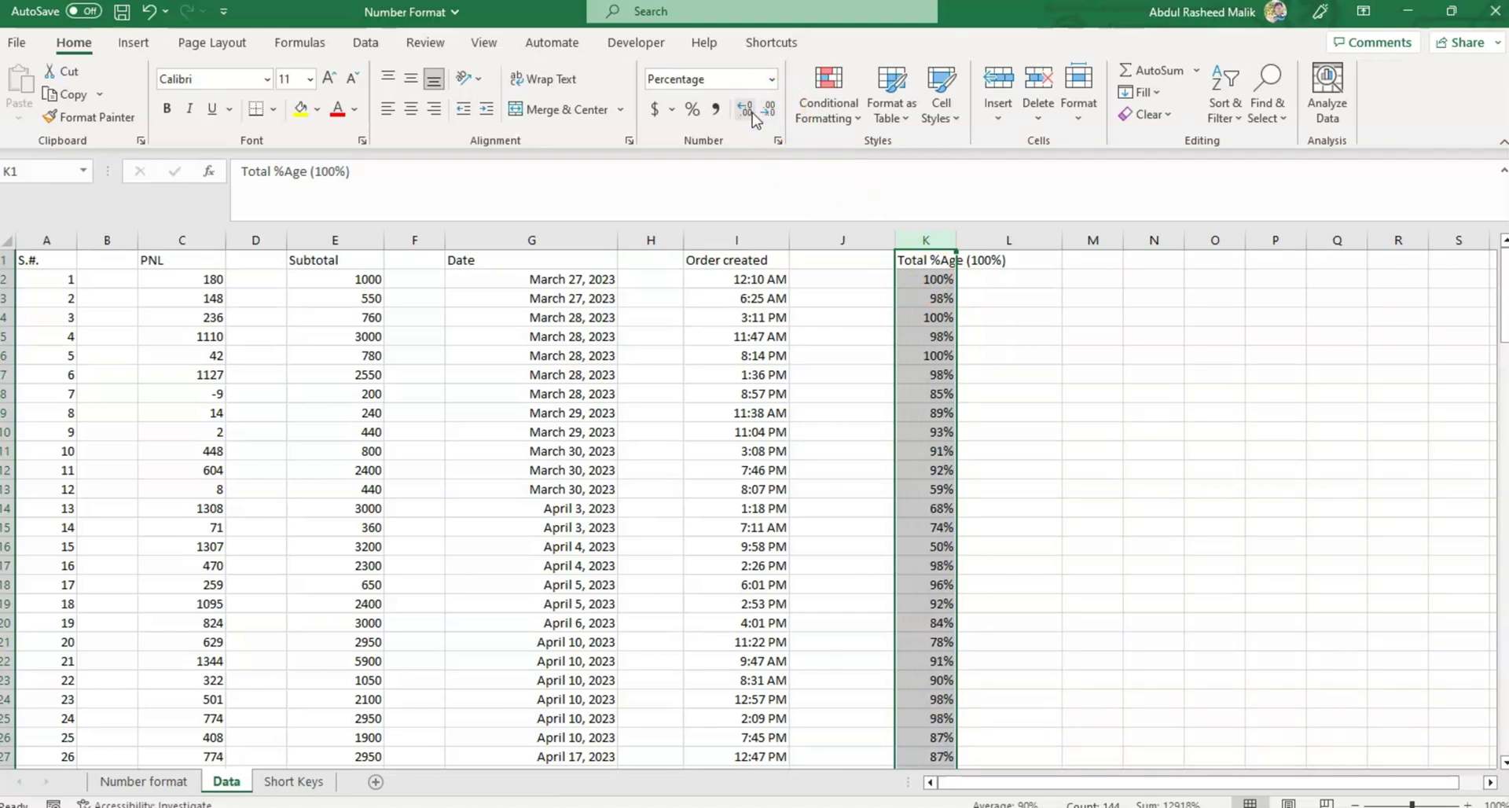
{"action": "left_click", "coordinate": [753, 115]}
{"action": "left_click", "coordinate": [752, 115]}
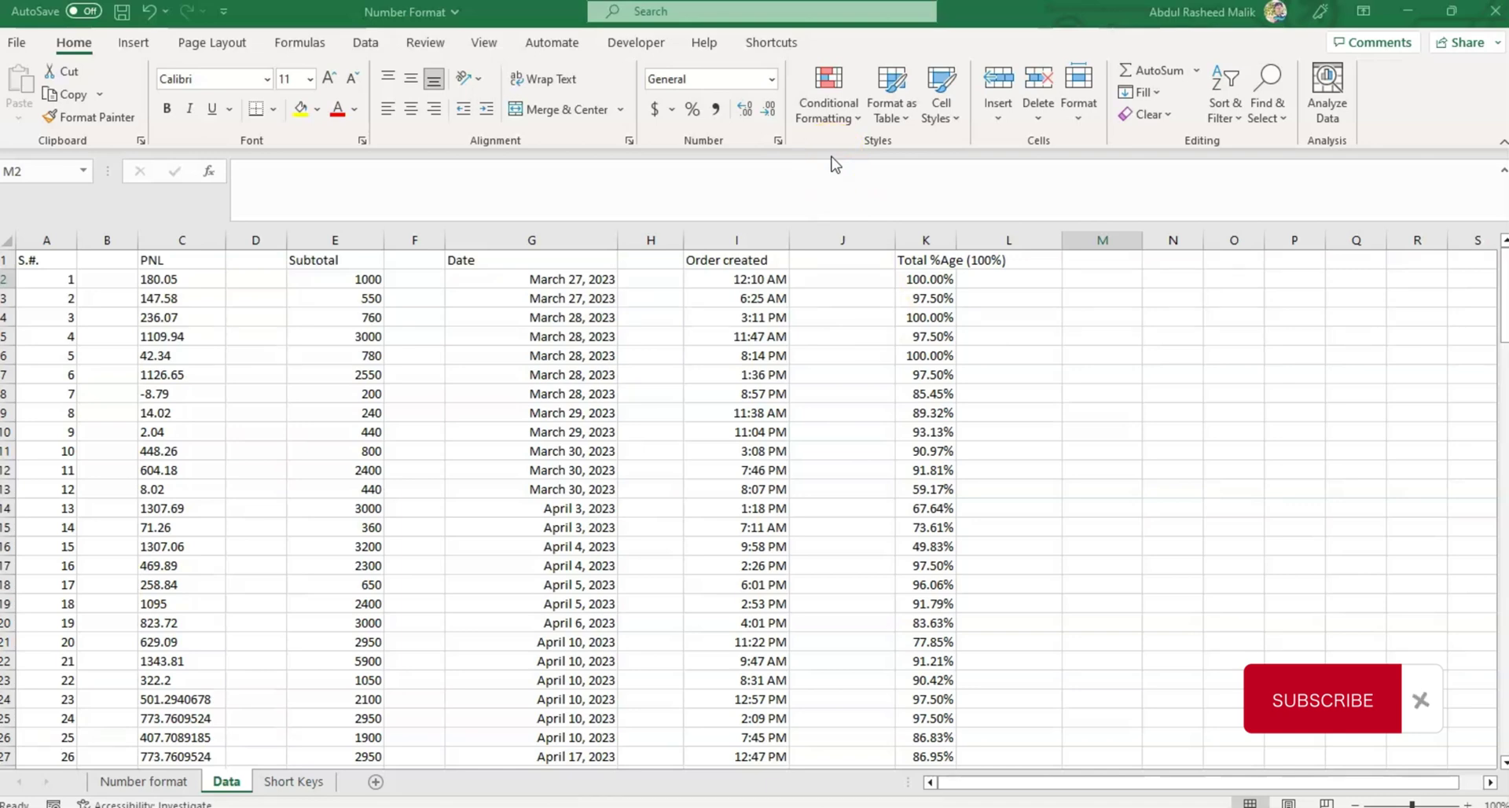
Display the Subtotal column E in Scientific format, e.g. 1.00E+03.
{"action": "left_click", "coordinate": [771, 81]}
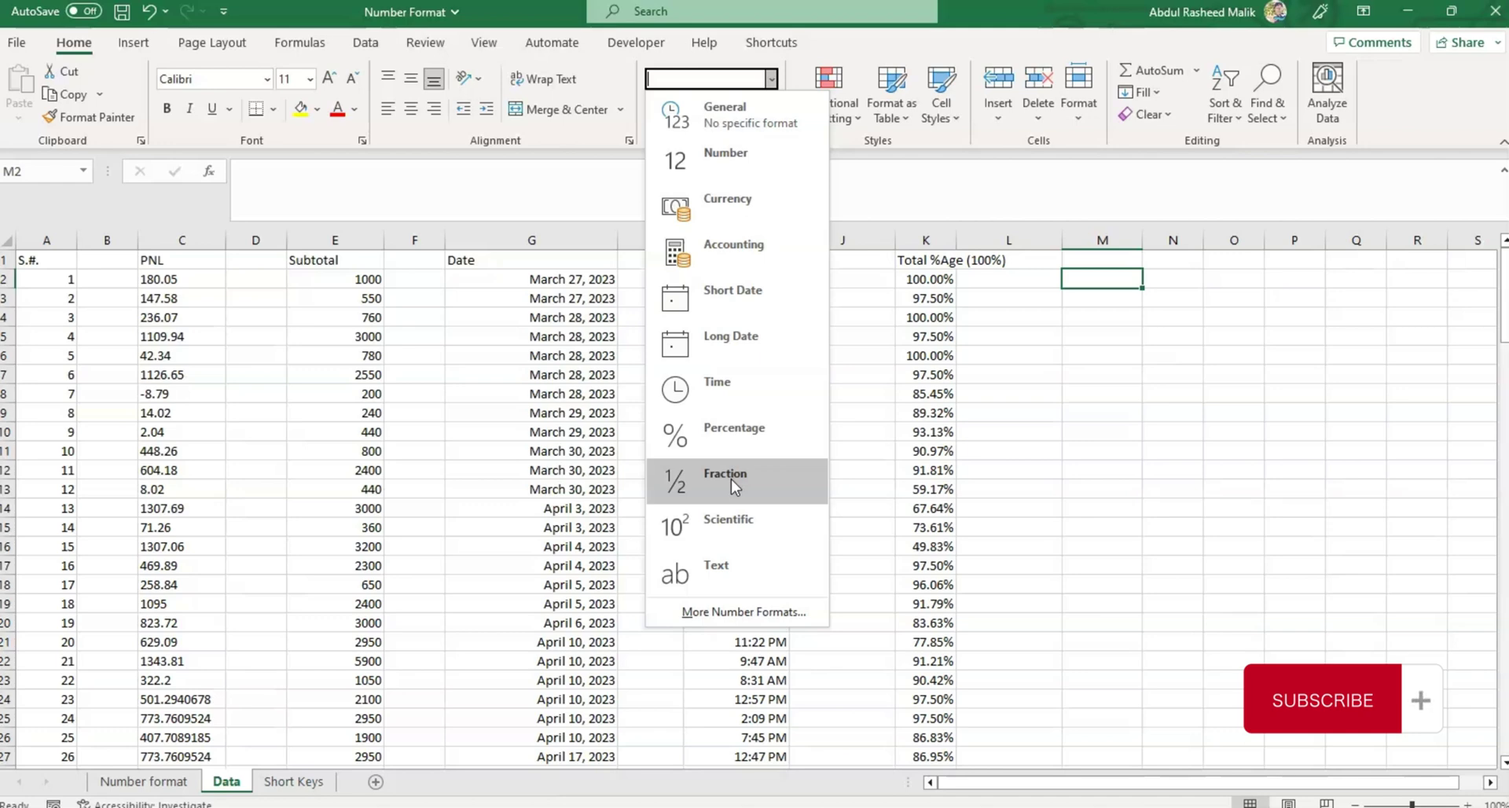
{"action": "left_click", "coordinate": [722, 511]}
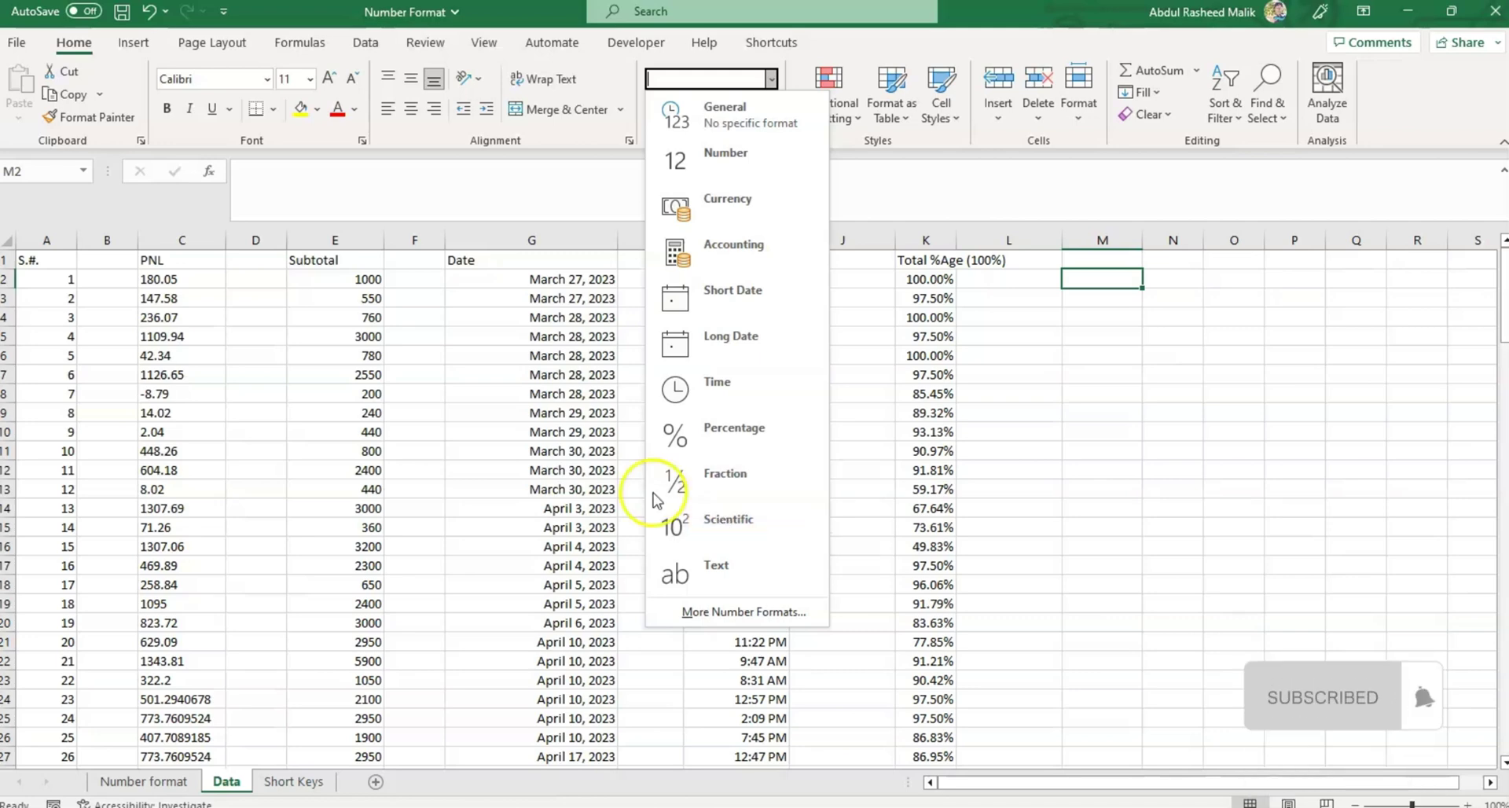
{"action": "left_click", "coordinate": [330, 242]}
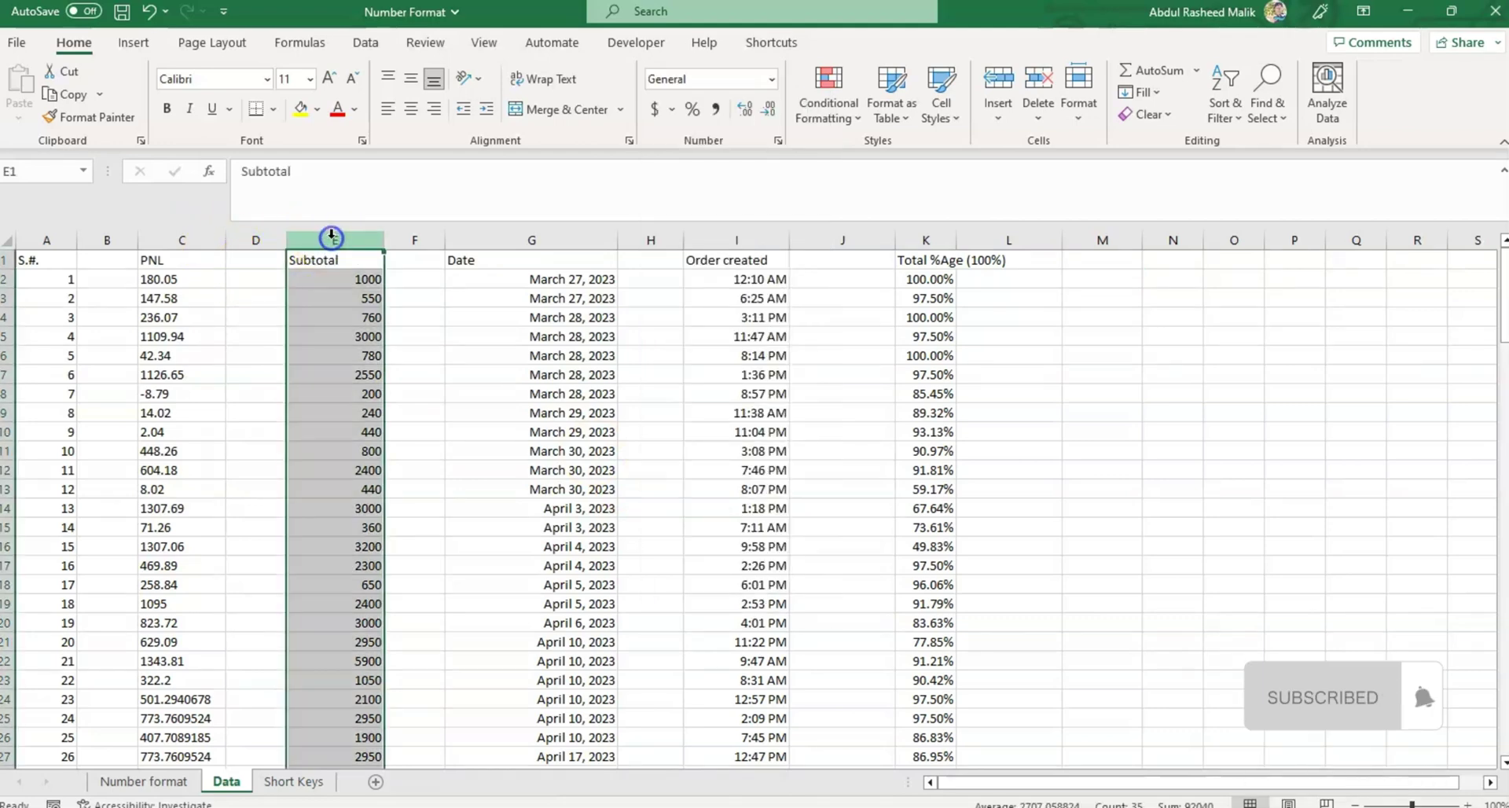
{"action": "left_click", "coordinate": [772, 78]}
{"action": "left_click", "coordinate": [731, 525]}
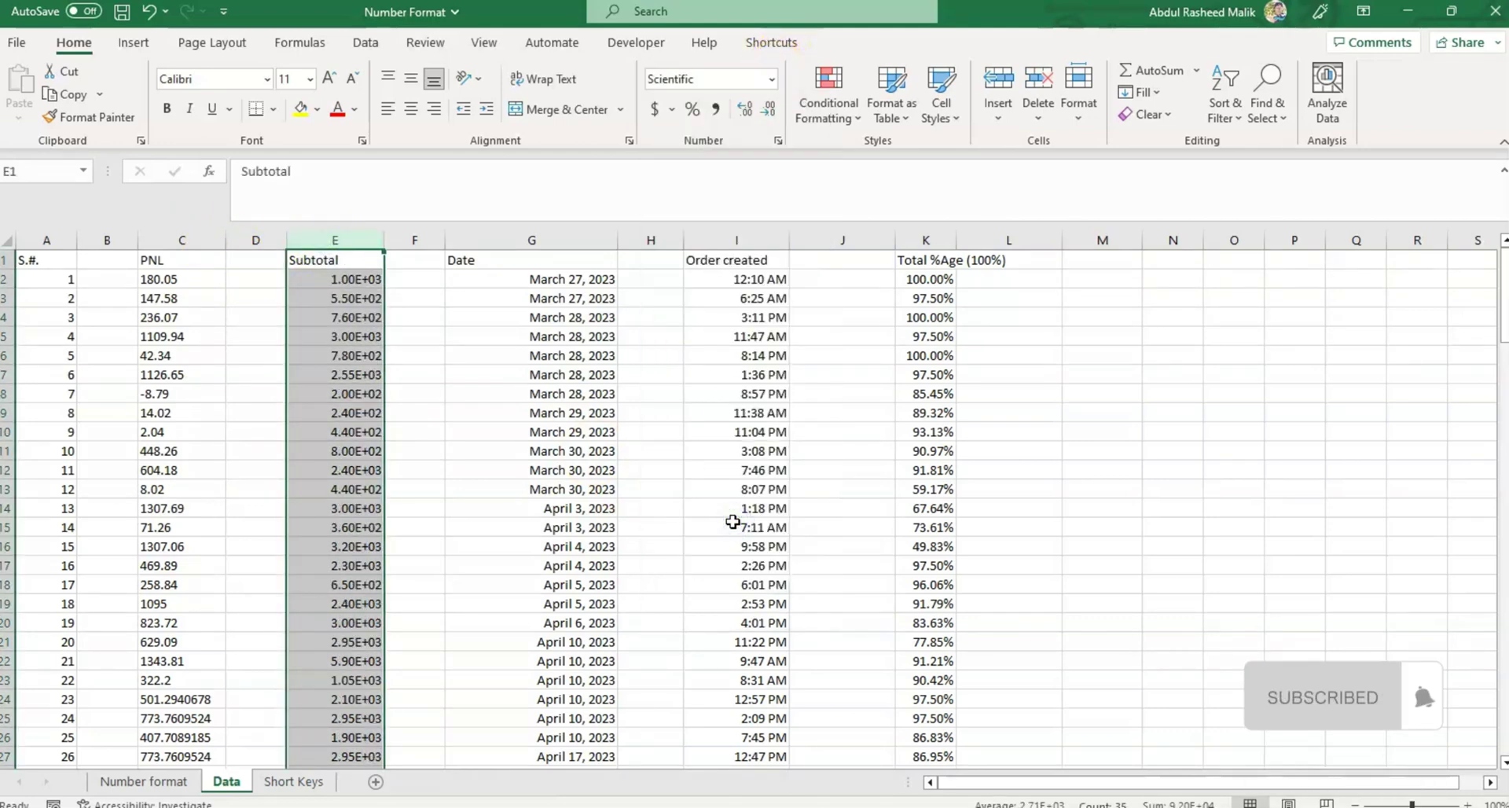
Display the PNL column C in Fraction format, e.g. 147 4/7.
{"action": "left_click", "coordinate": [189, 240]}
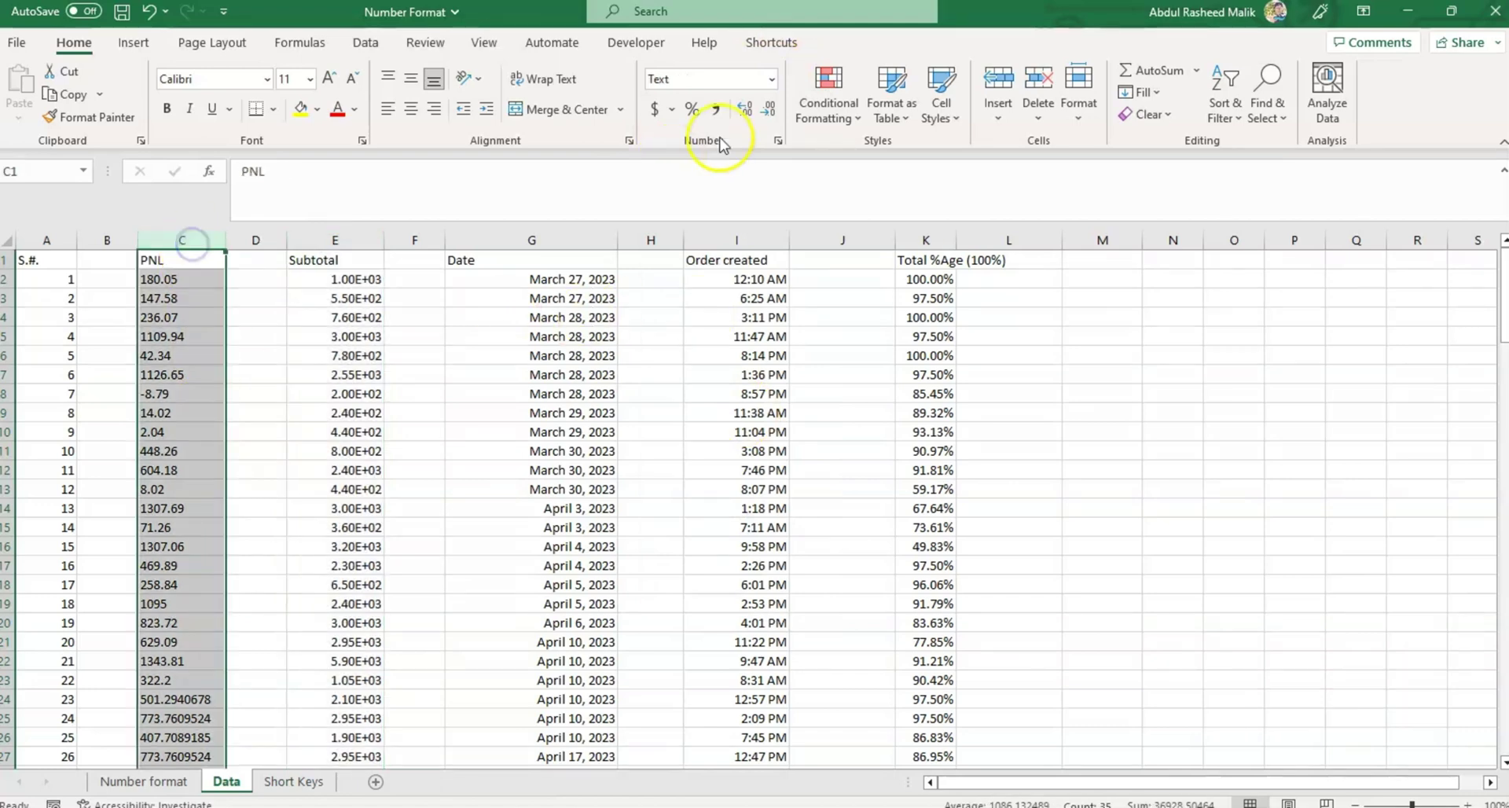
{"action": "left_click", "coordinate": [772, 79]}
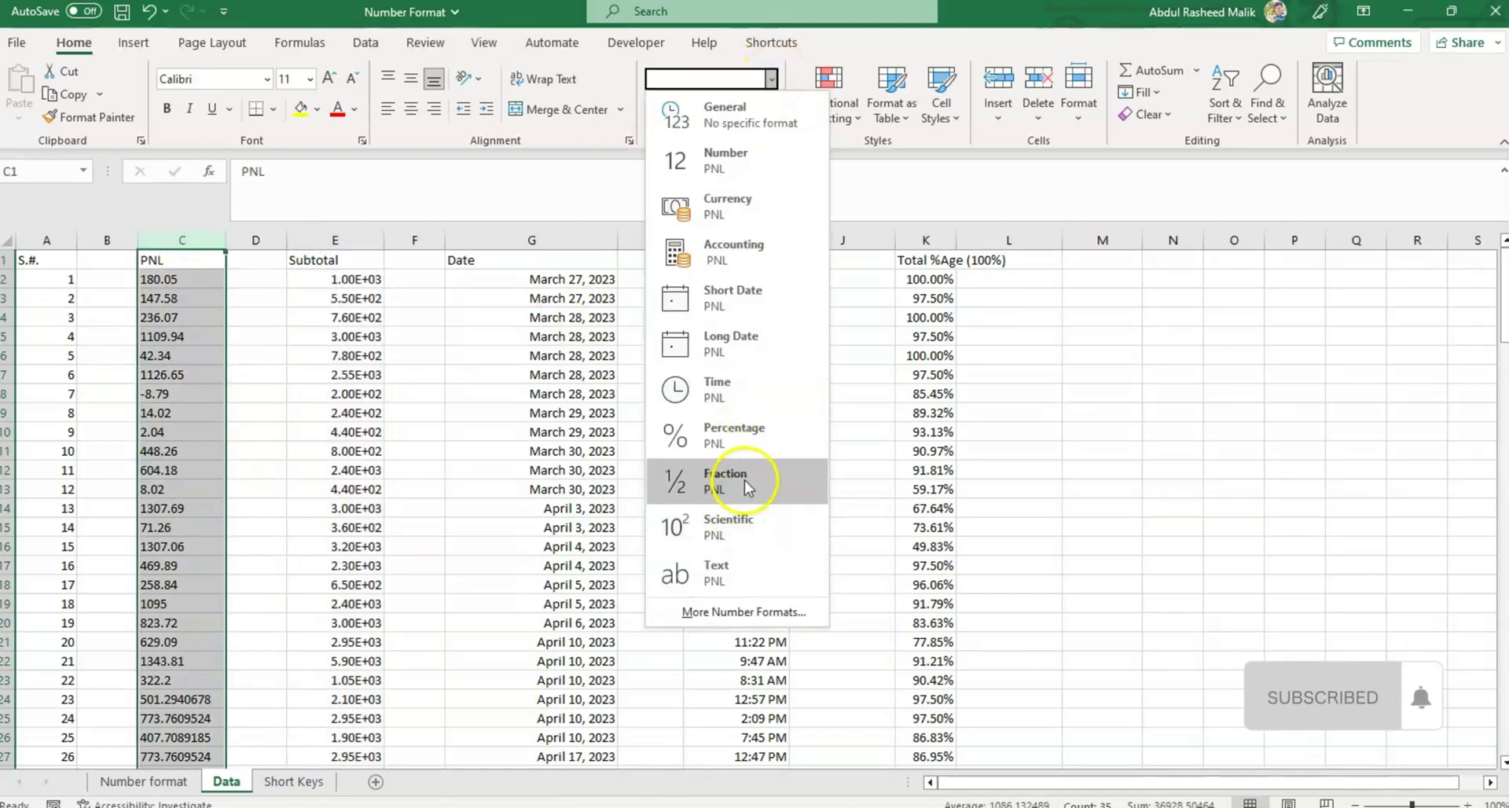
{"action": "left_click", "coordinate": [745, 578]}
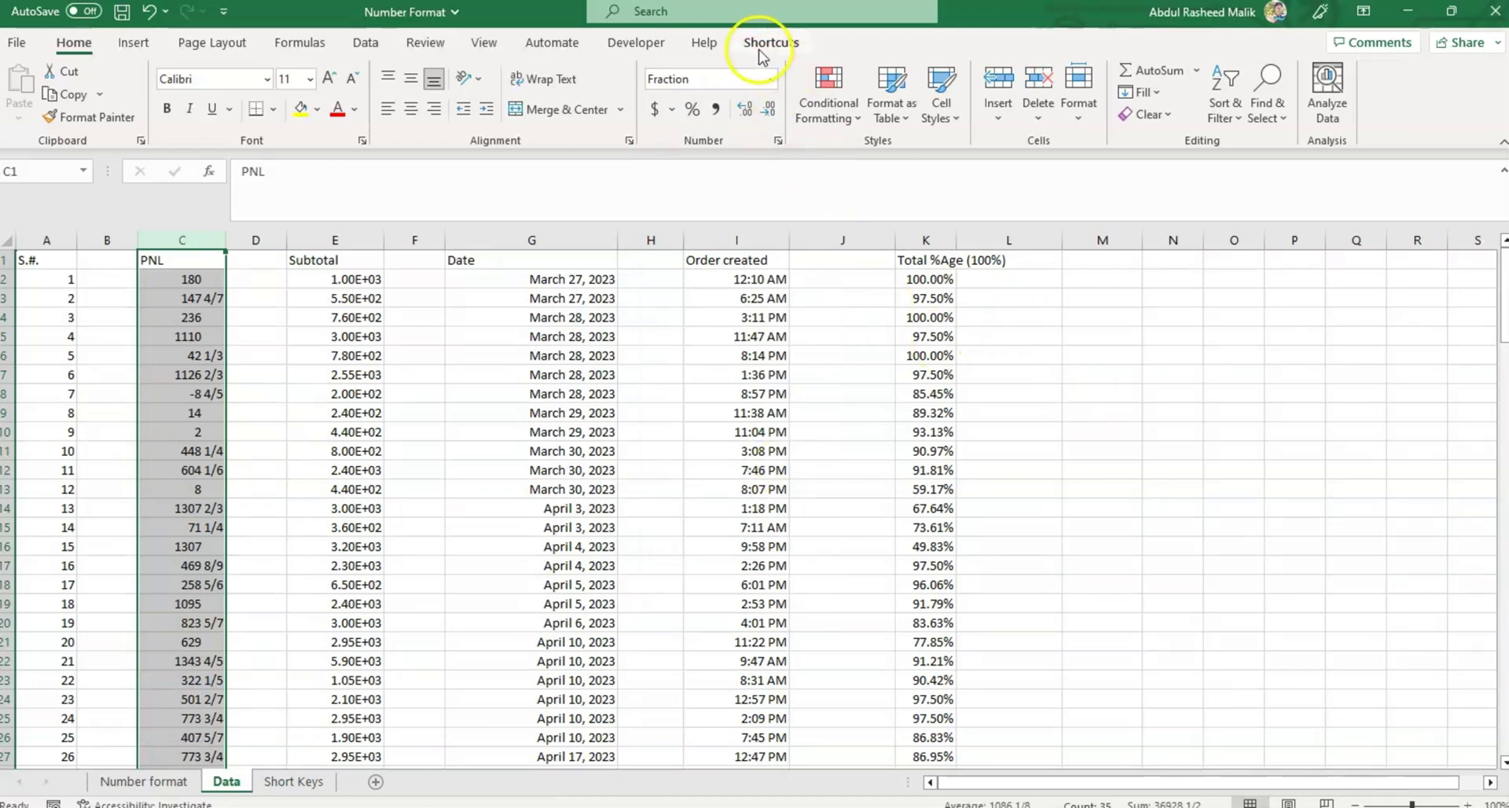
{"action": "left_click", "coordinate": [772, 78]}
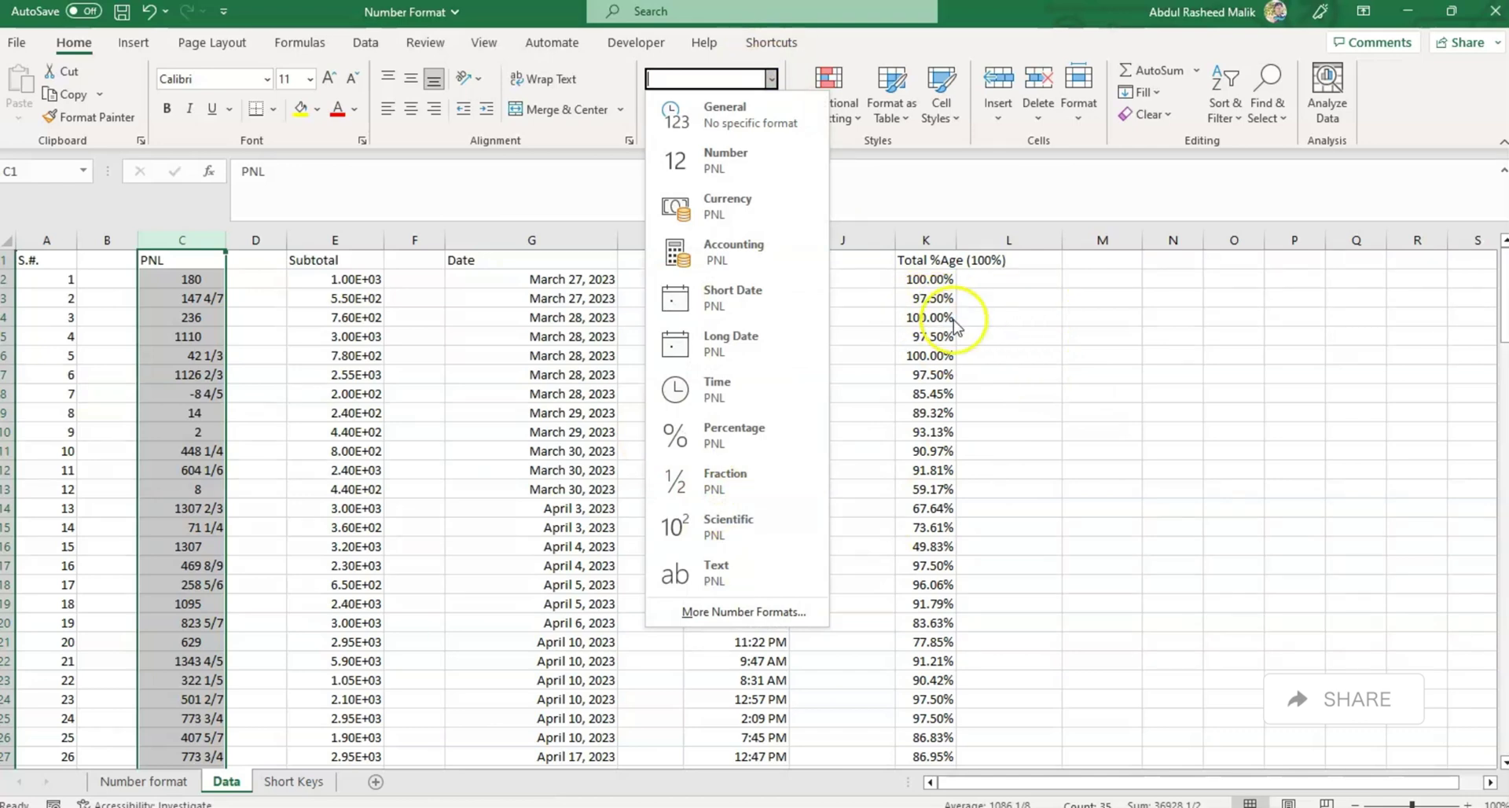
{"action": "left_click", "coordinate": [982, 318]}
{"action": "left_click", "coordinate": [1090, 277]}
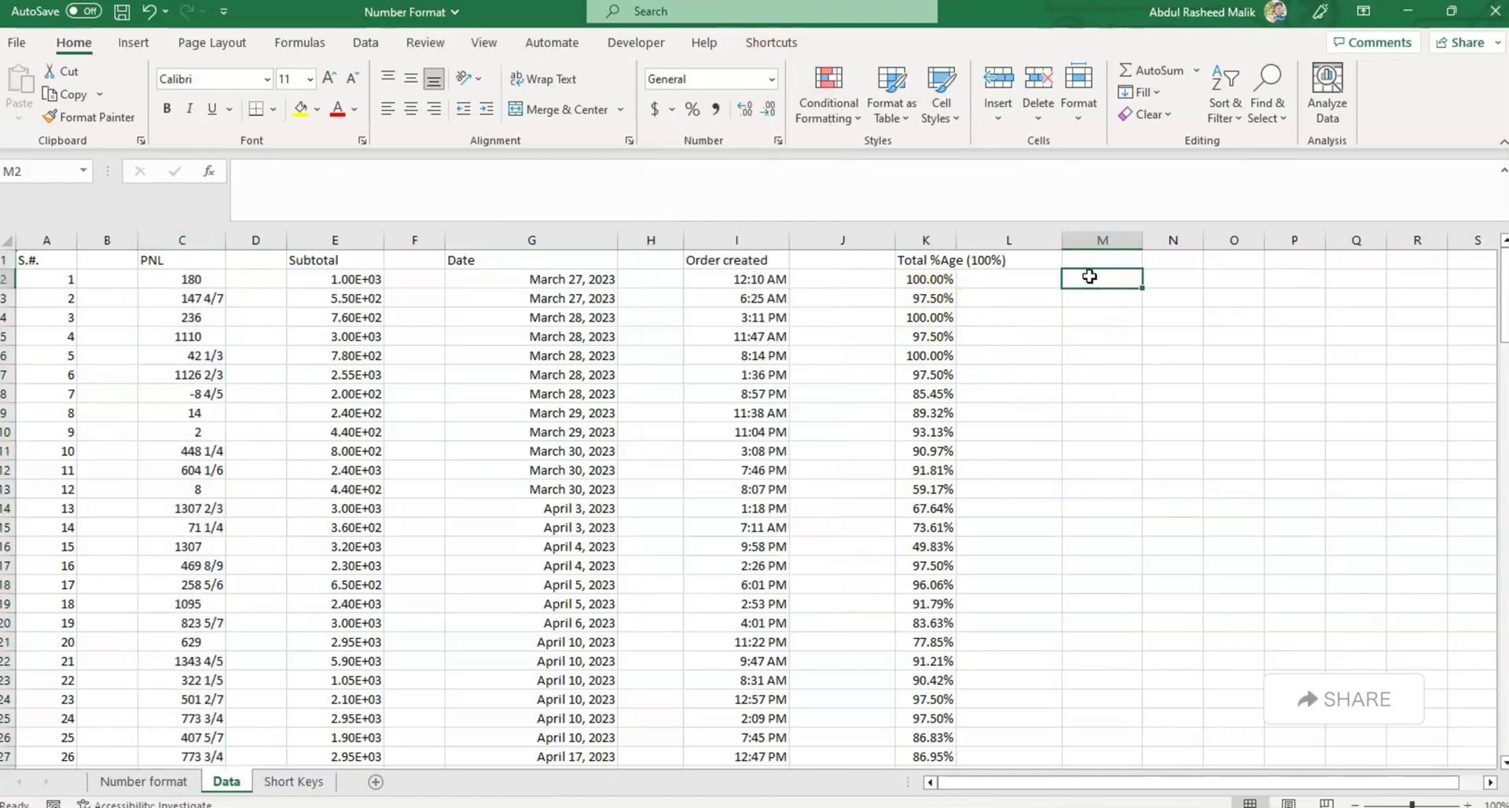
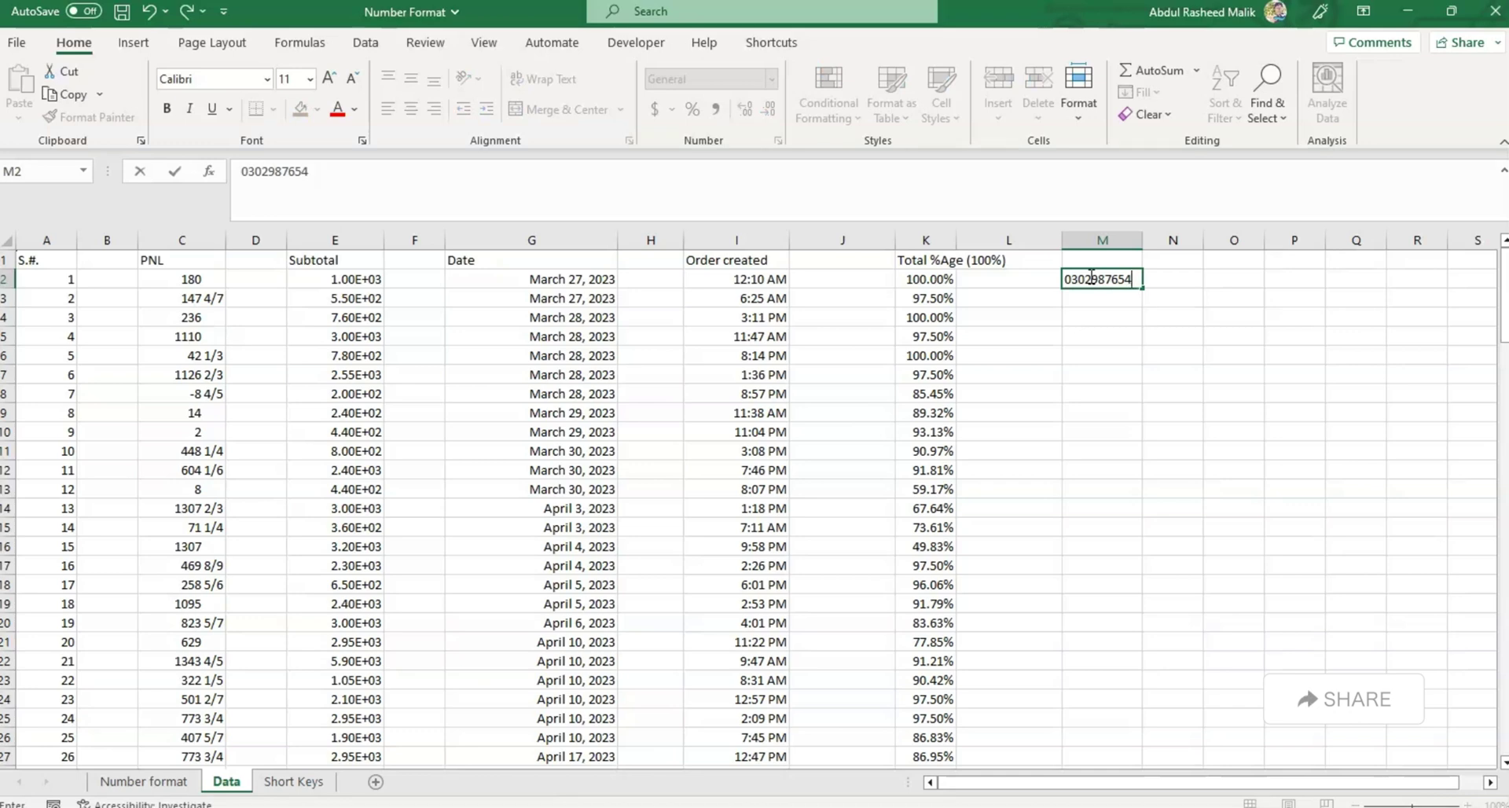
Enter 03 in M2, then format M2 as Text and re-enter a phone number with its leading zero.
{"action": "key", "text": "Return"}
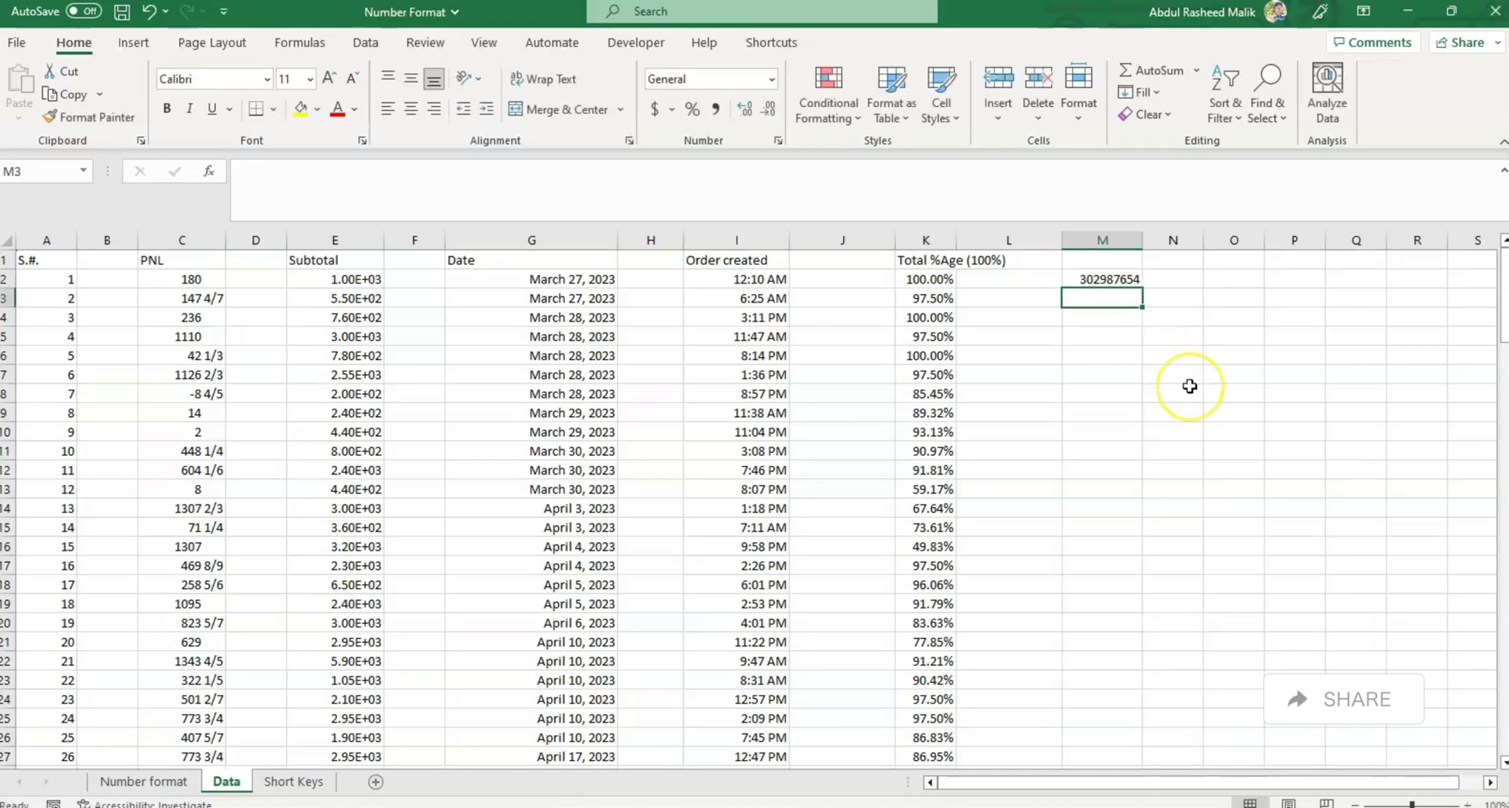
{"action": "key", "text": "Up"}
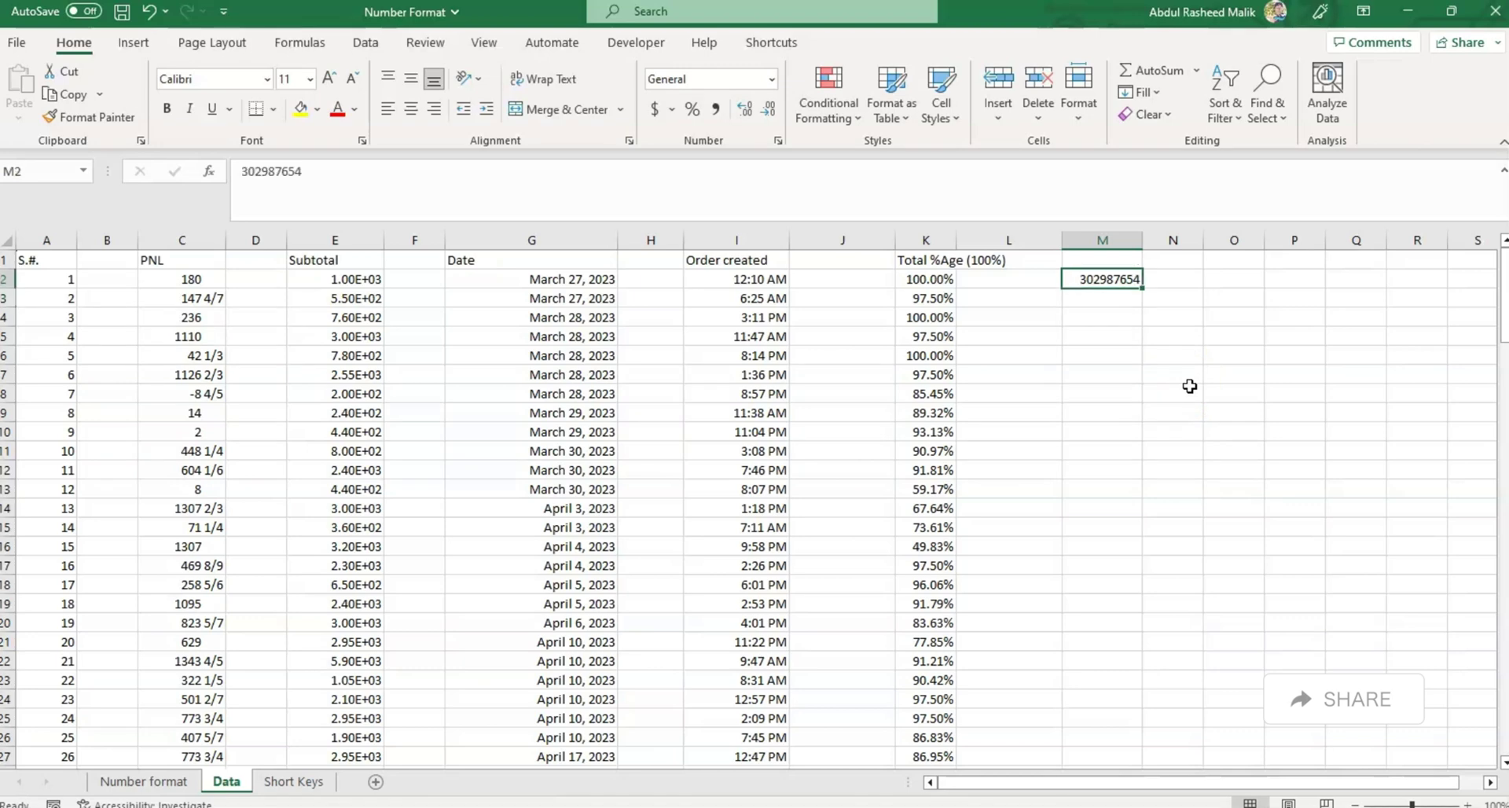
{"action": "left_click", "coordinate": [772, 78]}
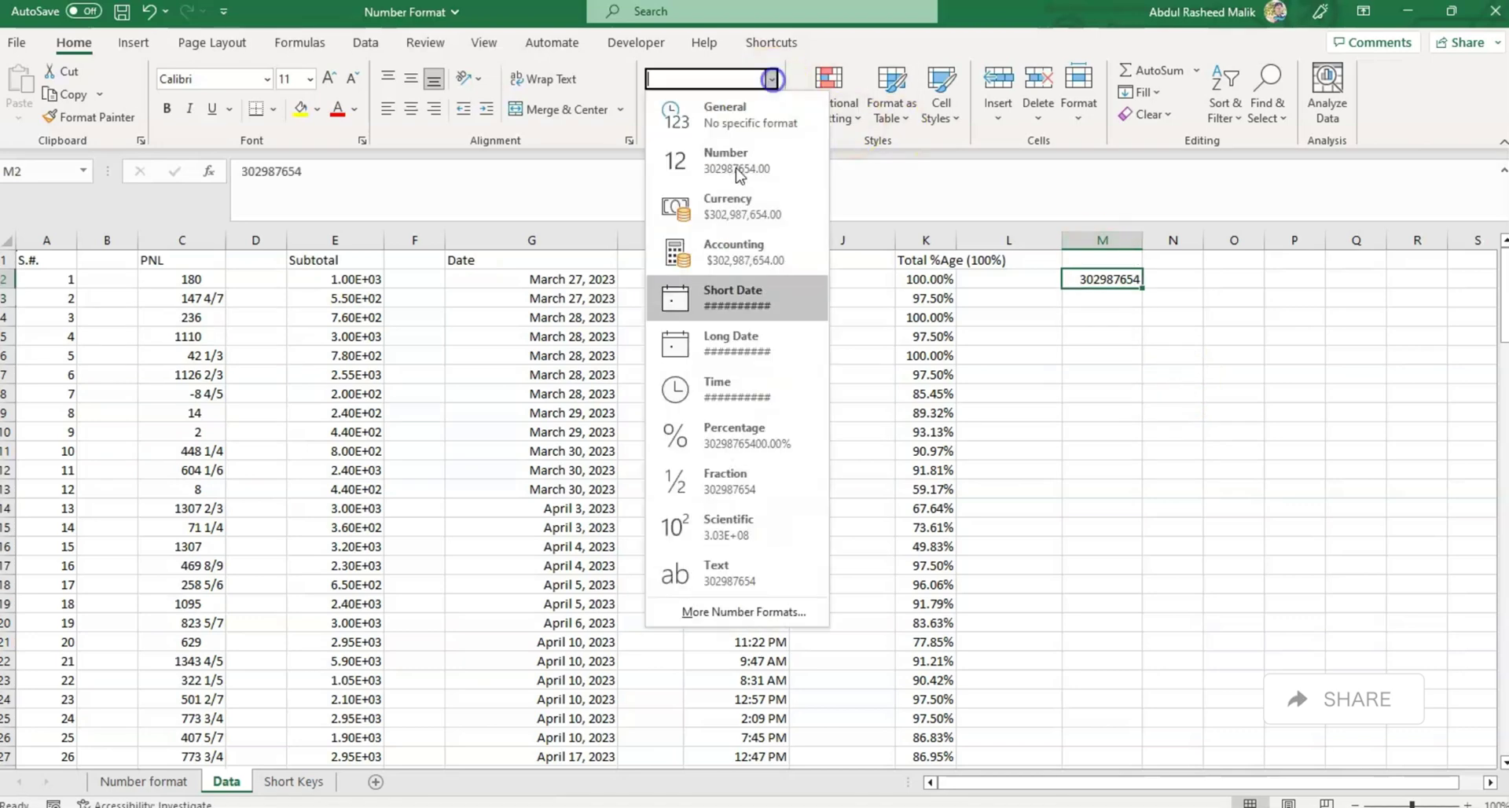
{"action": "left_click", "coordinate": [731, 576]}
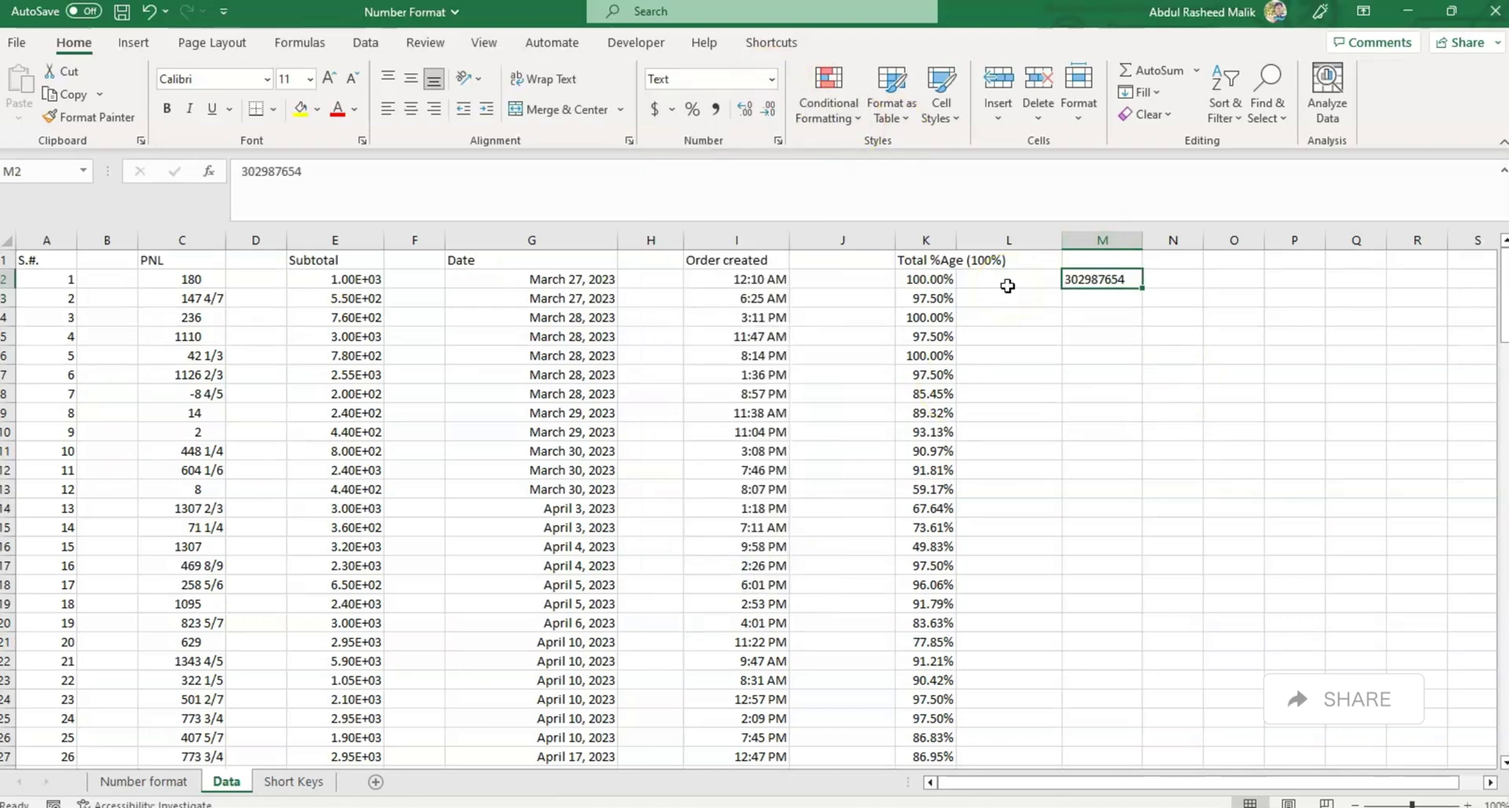
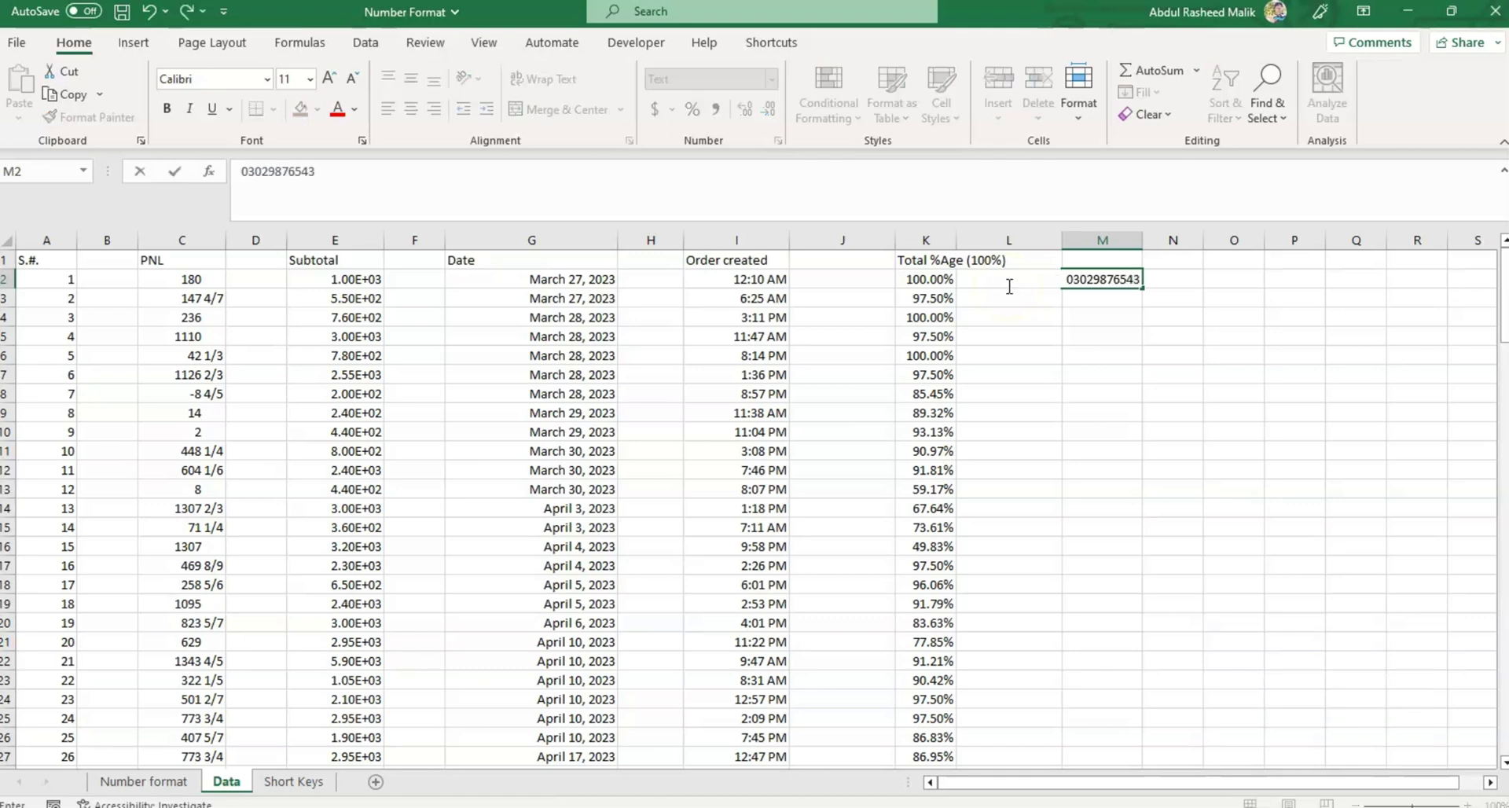
{"action": "key", "text": "ctrl+Return"}
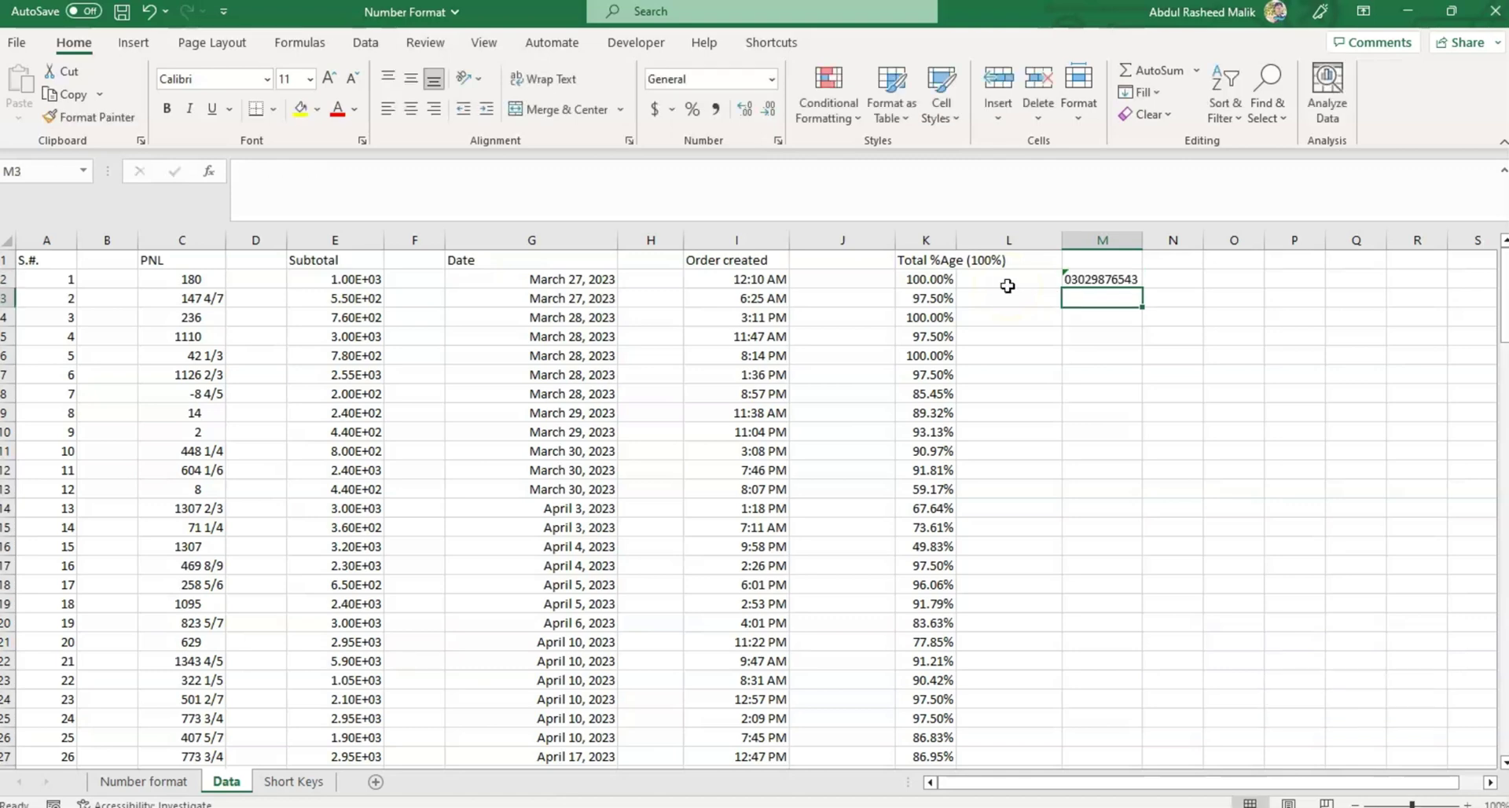